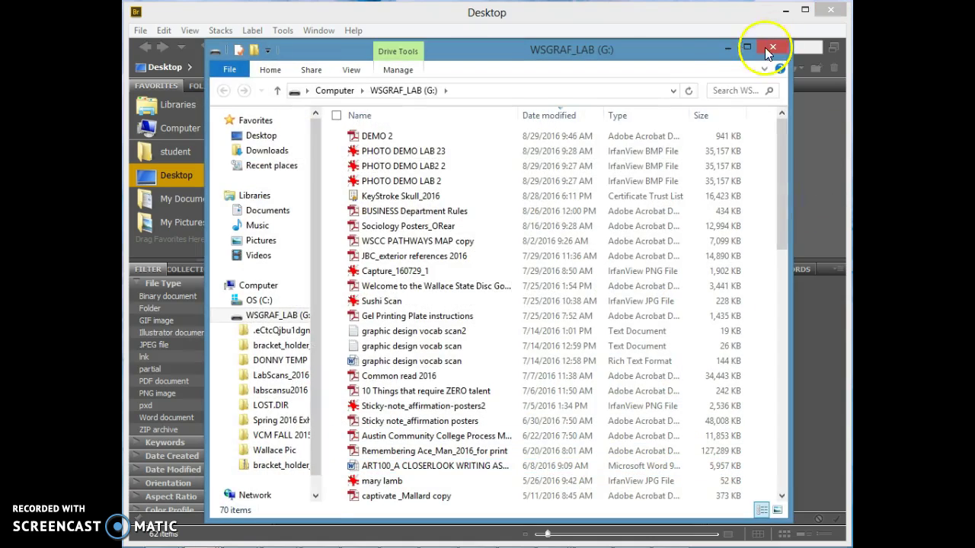
Step: Minimize the file explorer window and open the WSGRAF_LAB (G:) drive from Computer in Bridge
left_click(728, 48)
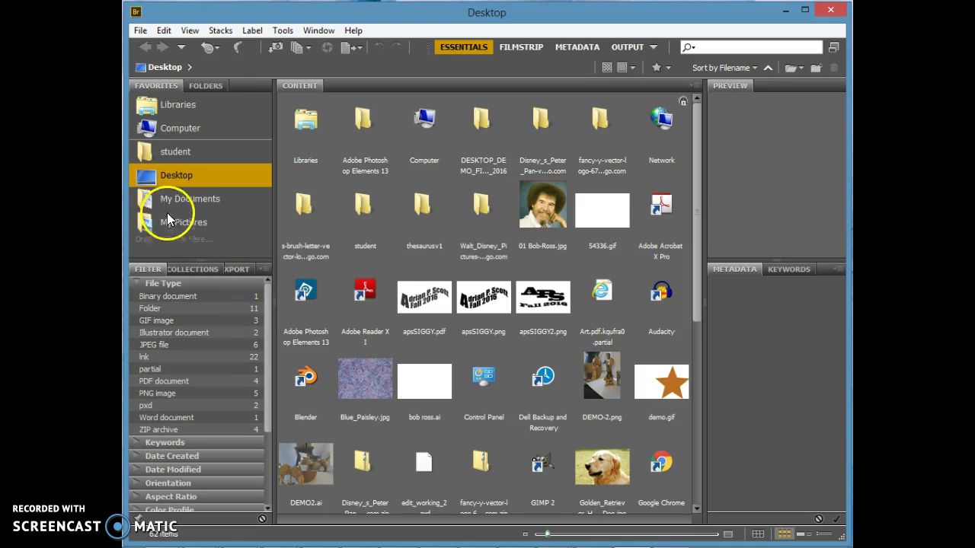
left_click(158, 136)
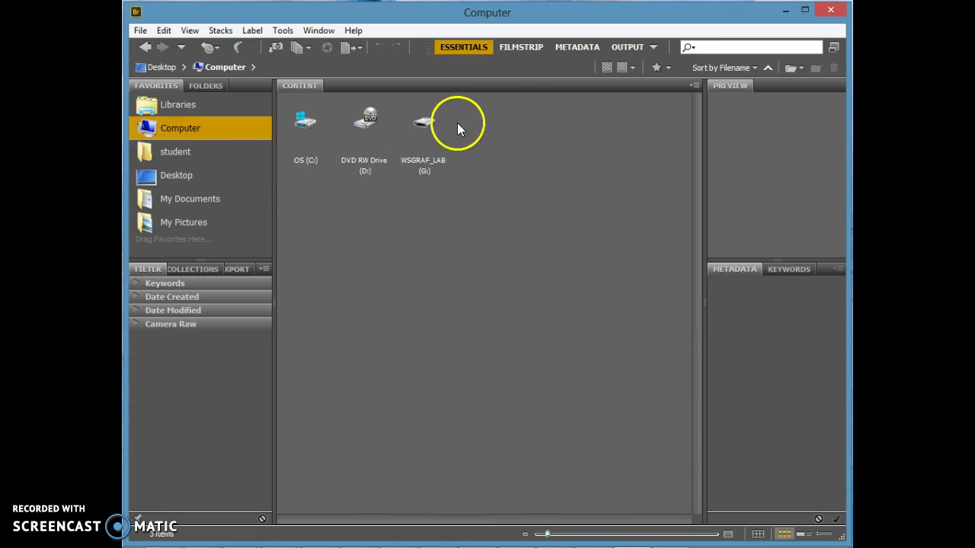
left_click(430, 155)
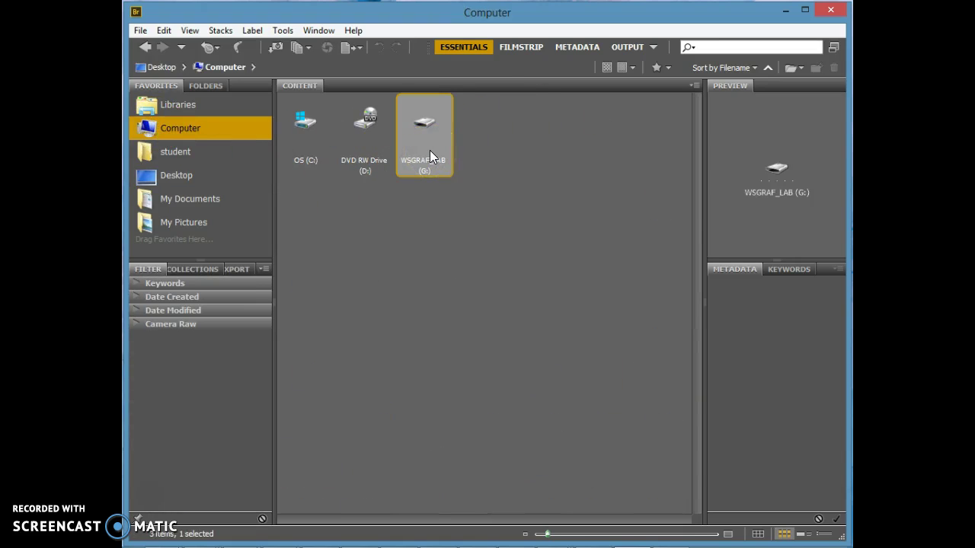
left_click(439, 163)
double_click(418, 143)
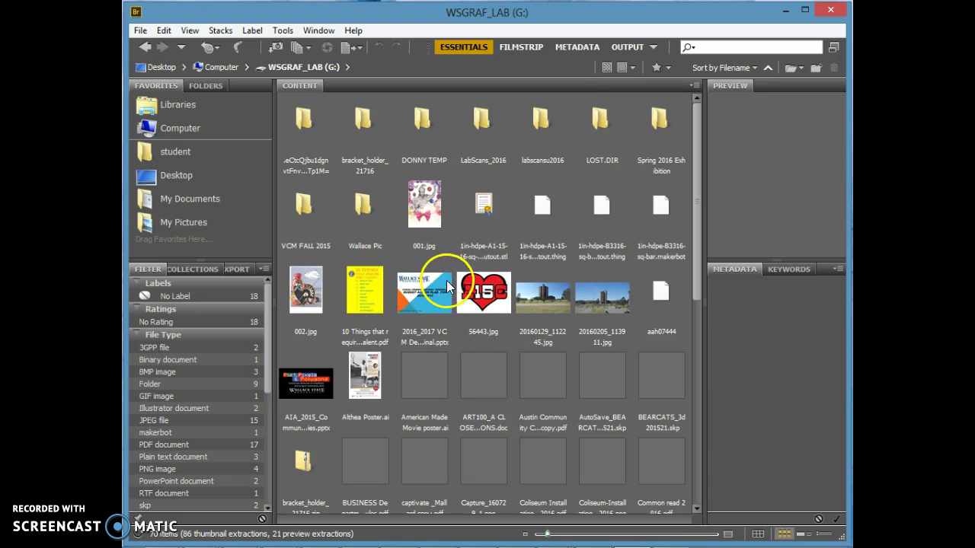
Step: Select the photo 20160129_112245.jpg and examine its preview, camera settings and file properties
scroll(531, 251, "down", 1)
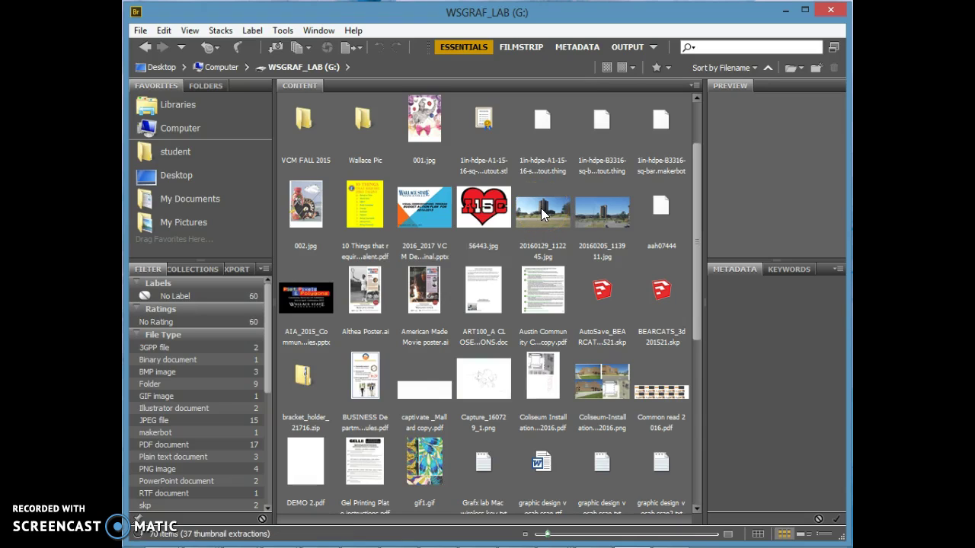
left_click(542, 211)
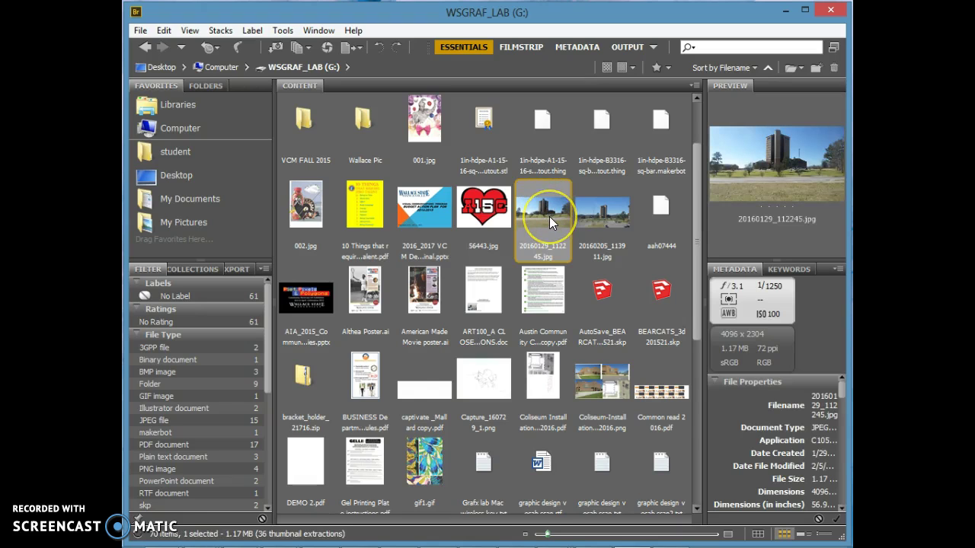
left_click(718, 283)
left_click(723, 139)
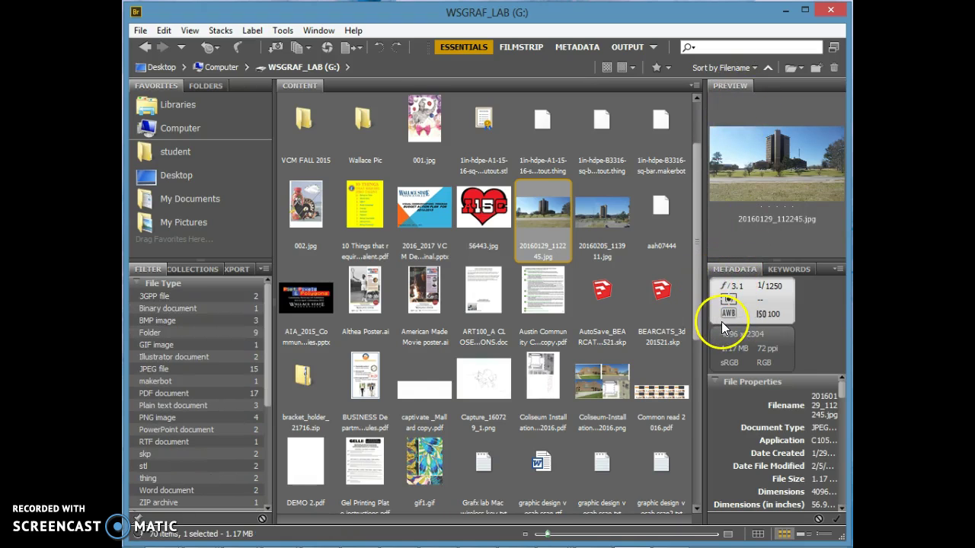
left_click(770, 315)
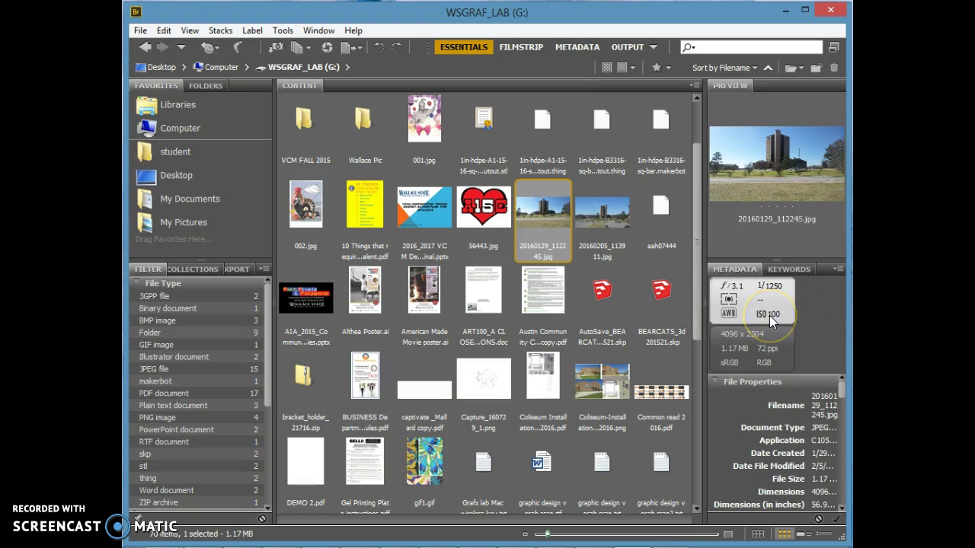
left_click(730, 297)
left_click(735, 314)
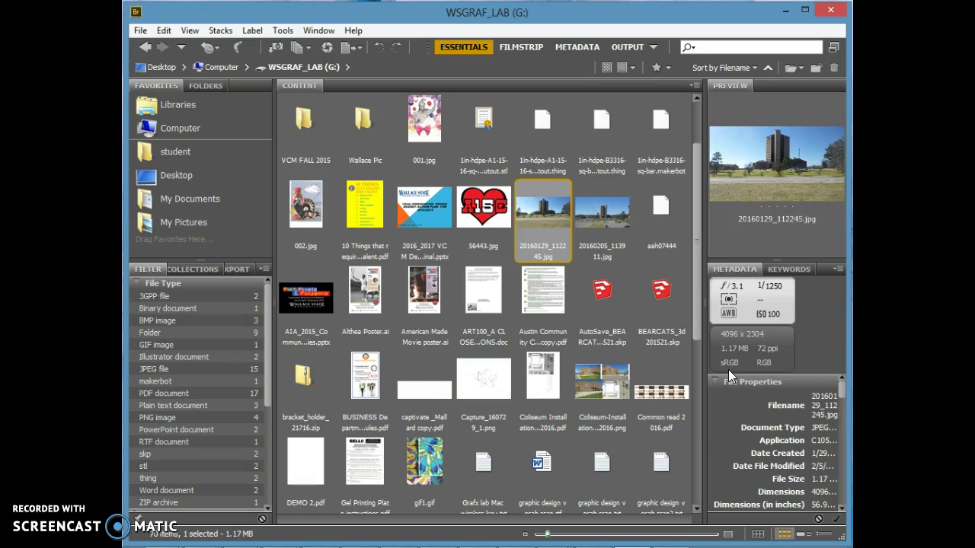
left_click_drag(707, 381, 708, 347)
Step: Add 20160205_113911.jpg to the photo selection and create a collection named BRIDGE DEMO that includes both selected files
left_click(600, 218, "ctrl")
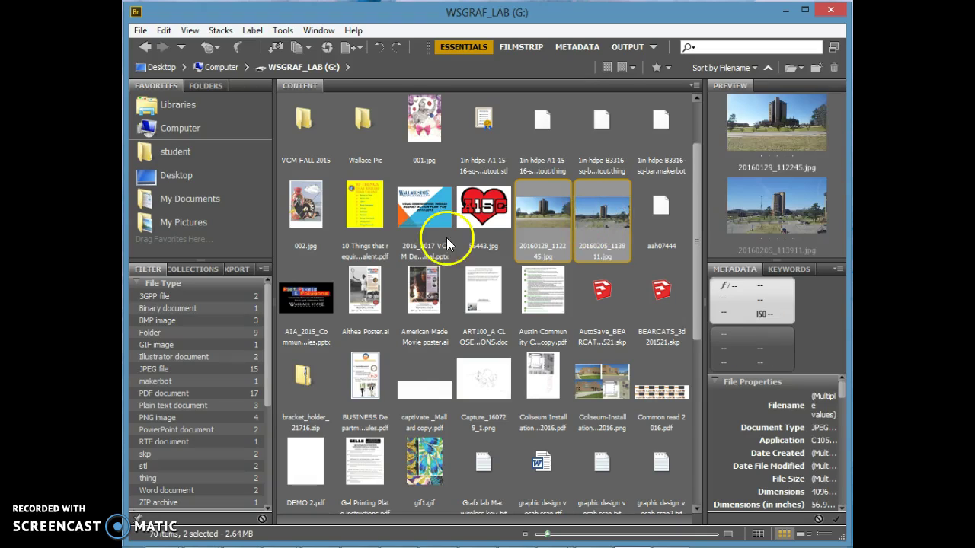
left_click(191, 269)
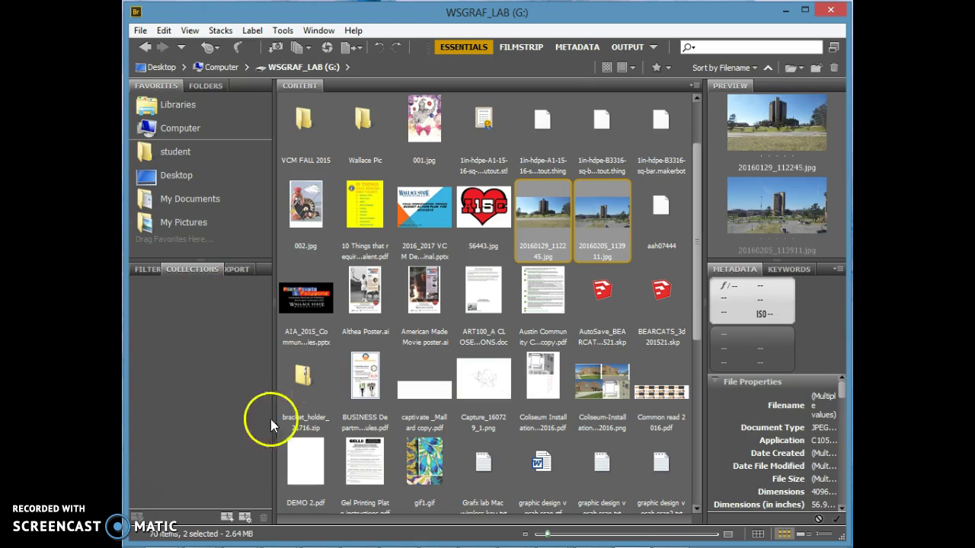
left_click(227, 519)
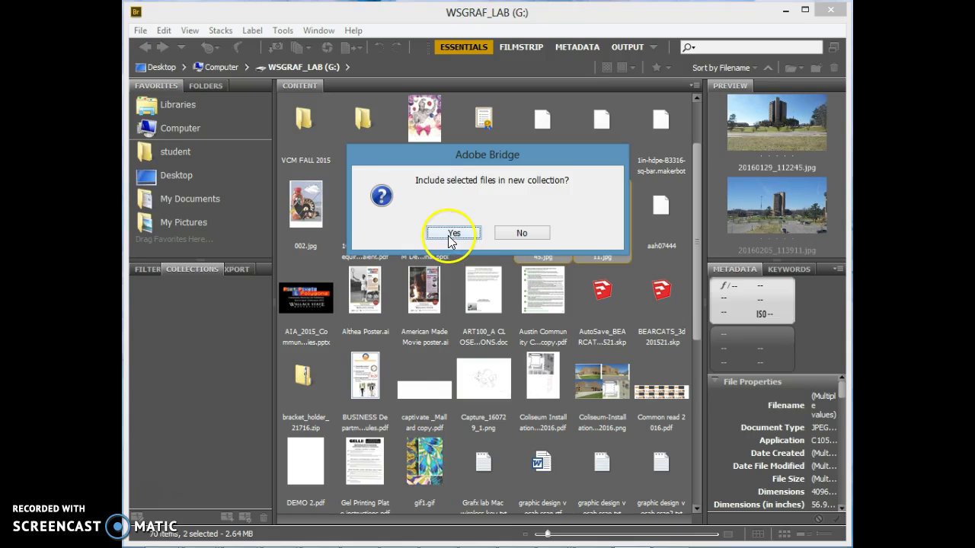
left_click(449, 232)
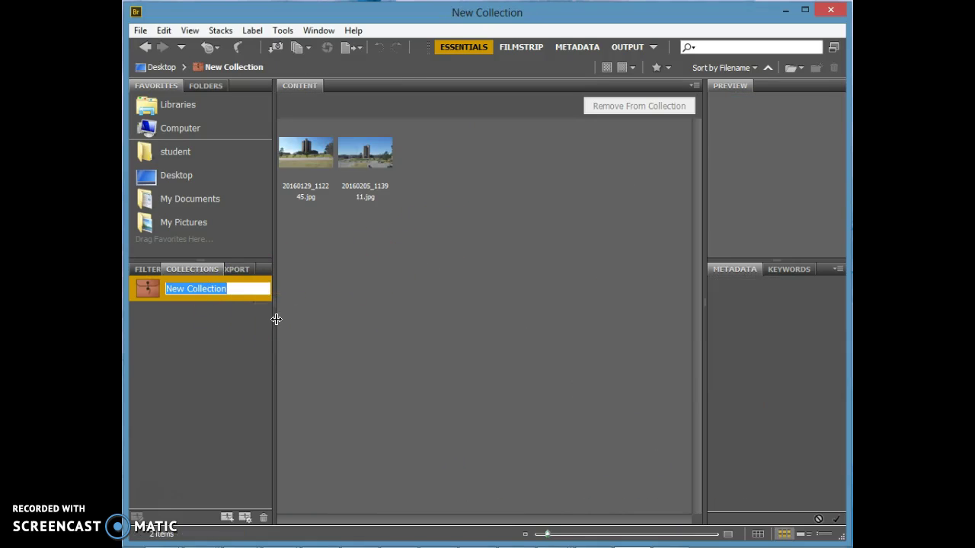
type("B")
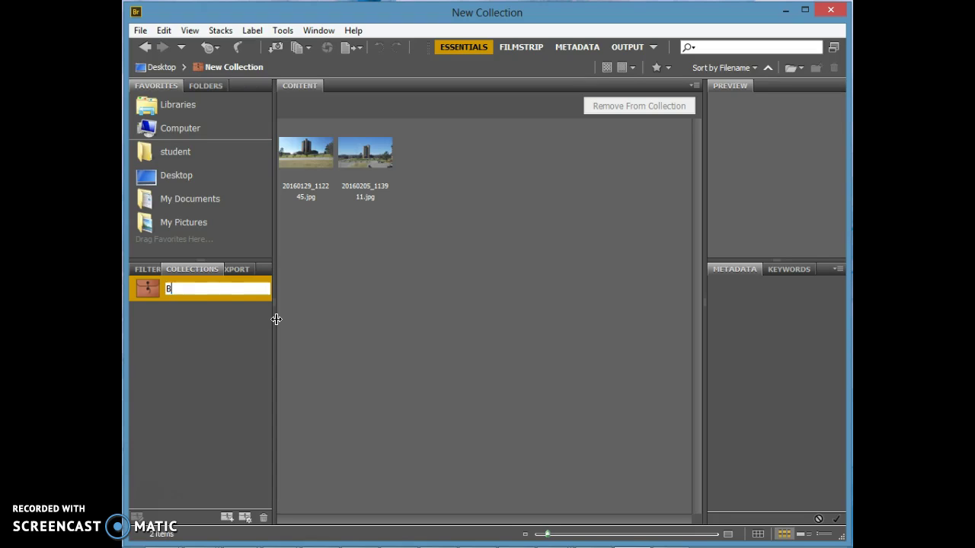
type("RIDGE DEMO")
left_click(275, 319)
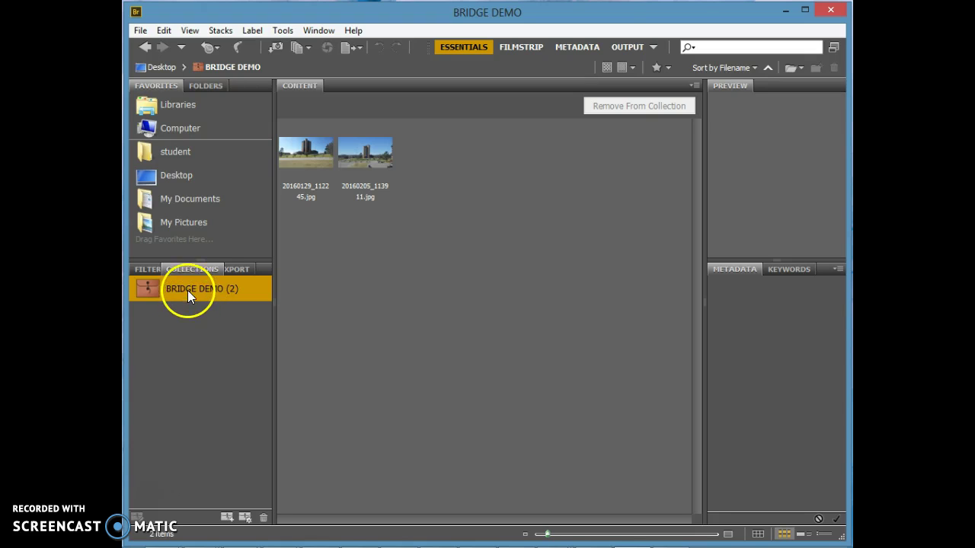
Step: Add jbc22.jpg and JBC Watercolor 2016.pdf from the WSGRAF_LAB (G:) drive to the BRIDGE DEMO collection
left_click(175, 130)
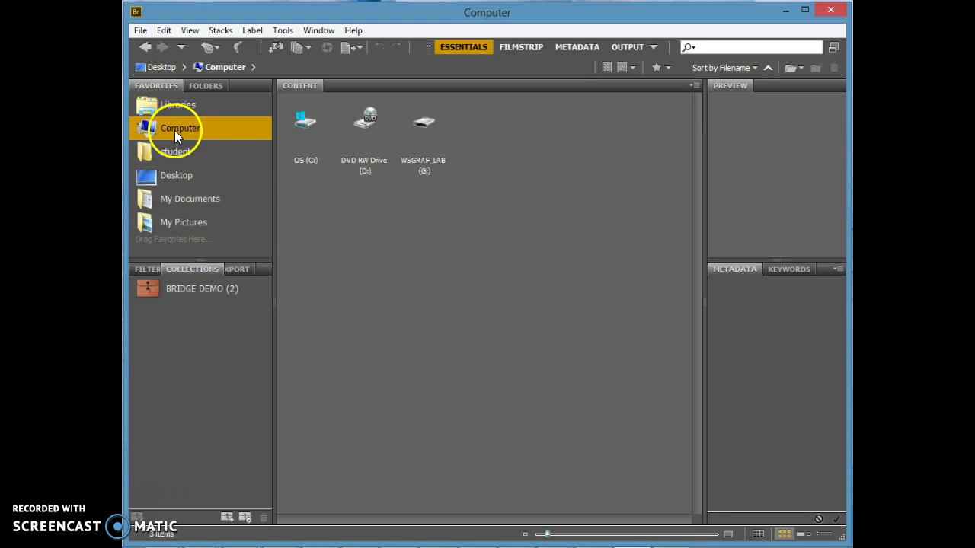
double_click(426, 128)
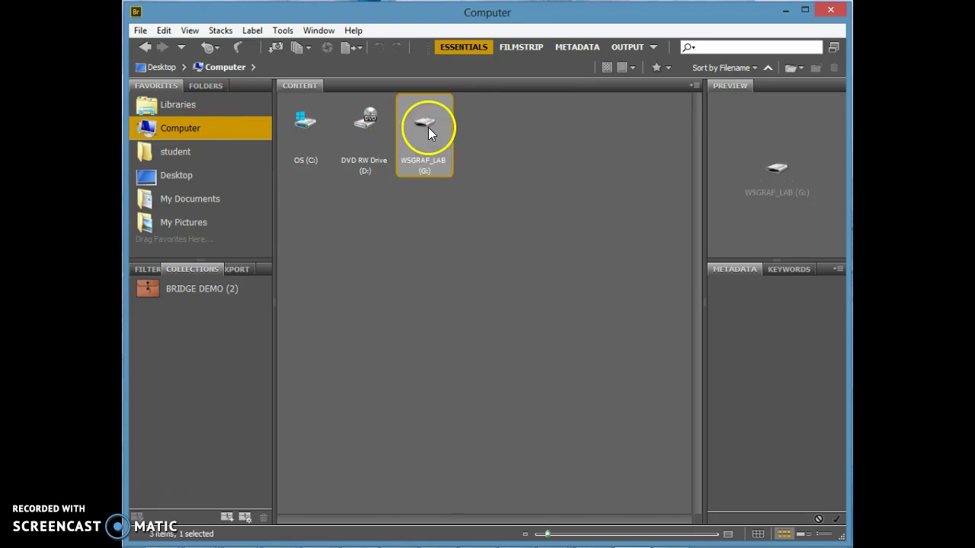
left_click_drag(700, 235, 703, 401)
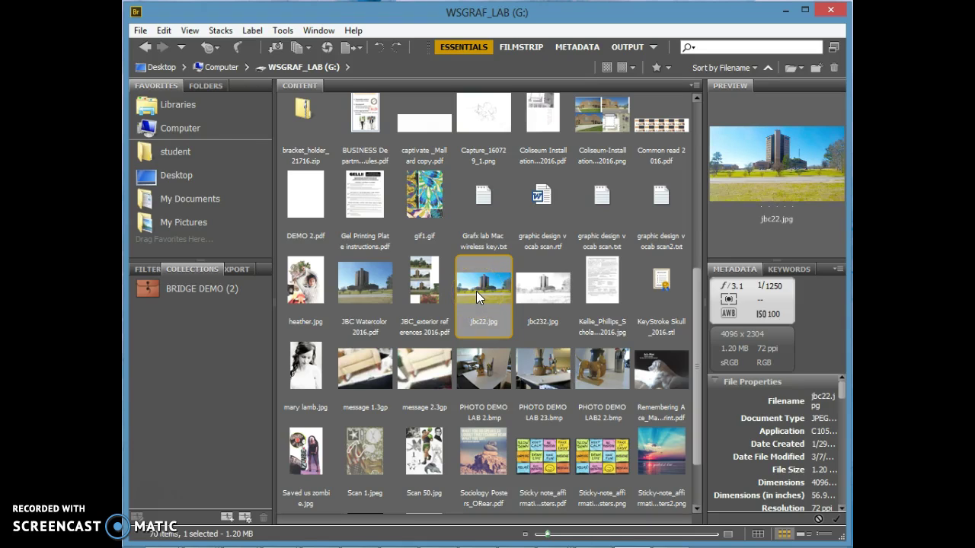
left_click(690, 298)
left_click(495, 263)
left_click_drag(482, 298, 227, 290)
left_click_drag(356, 274, 204, 290)
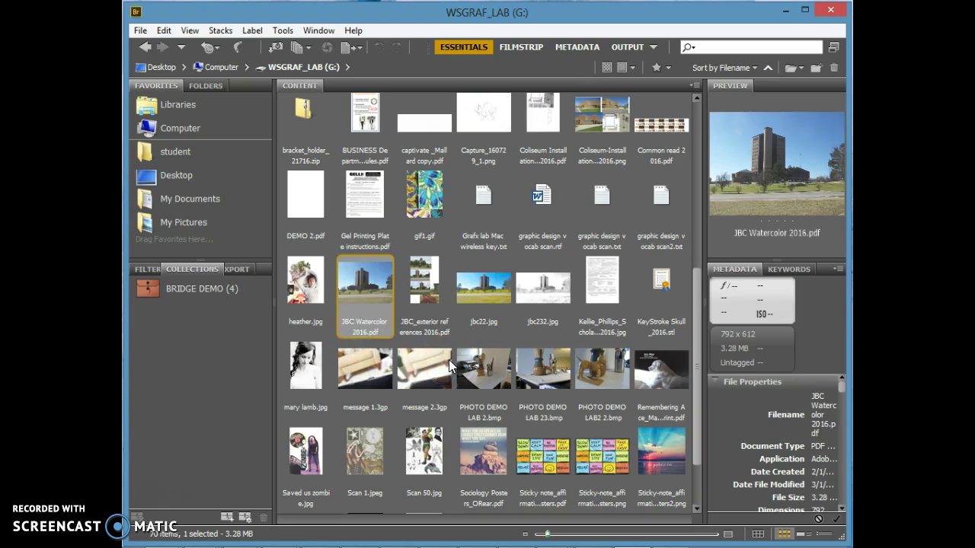
Step: Open the BRIDGE DEMO collection and check its contents, including JBC Watercolor 2016.pdf
scroll(421, 320, "down", 1)
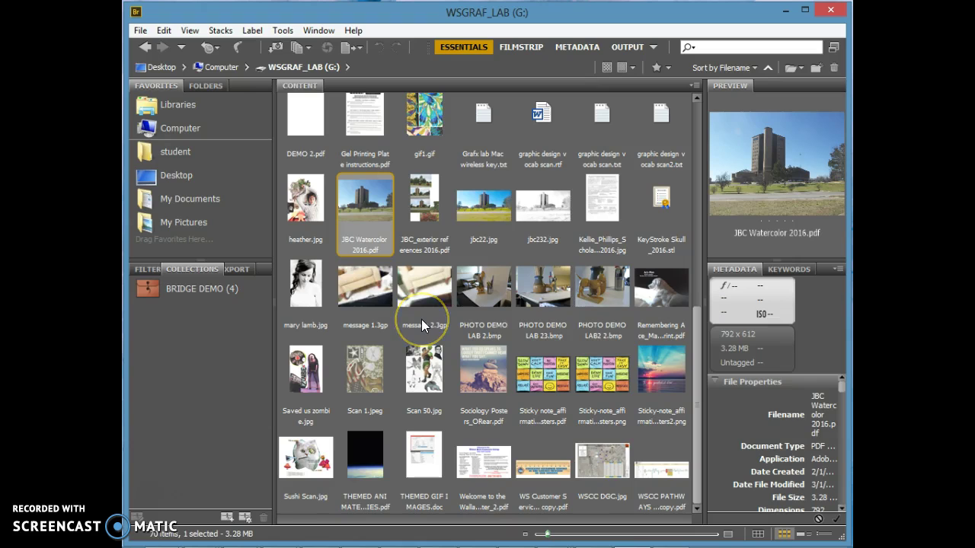
scroll(421, 319, "up", 1)
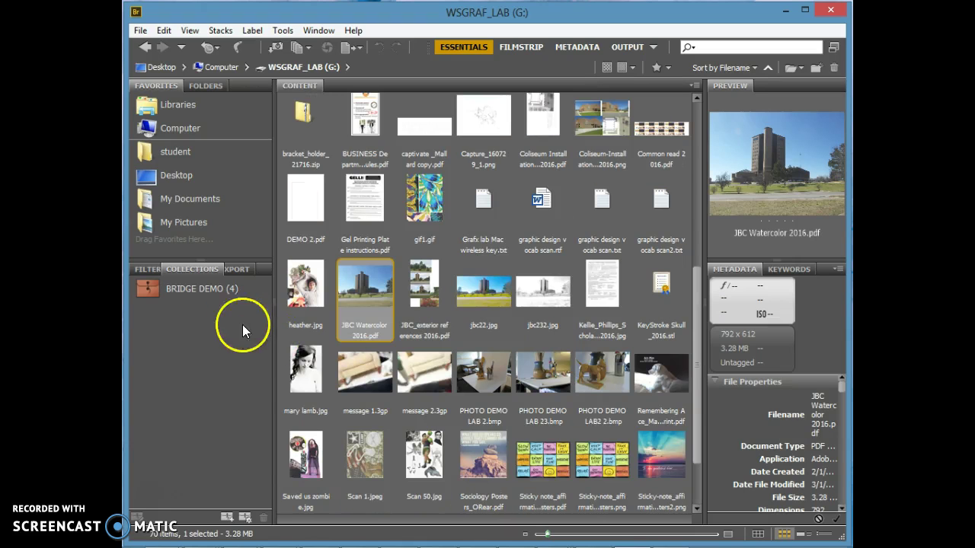
double_click(188, 294)
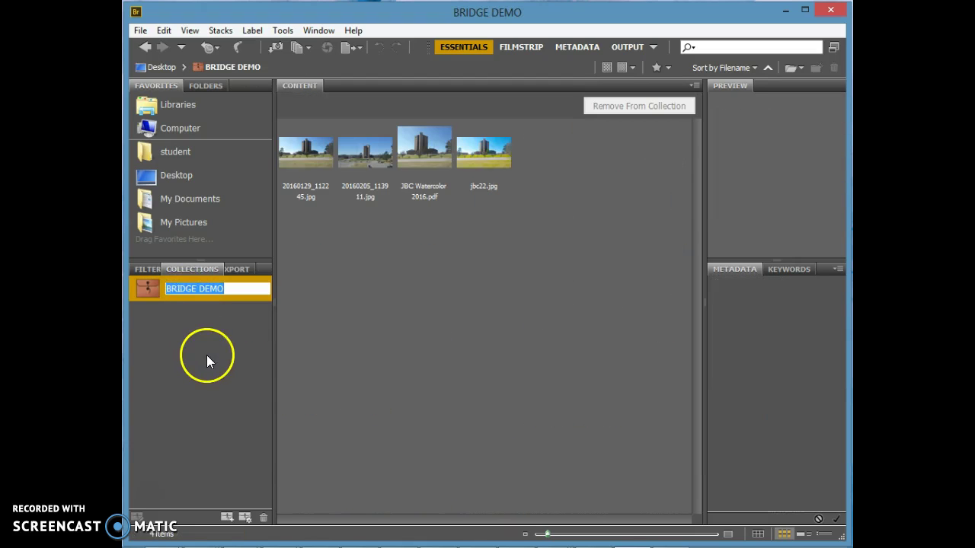
left_click(408, 163)
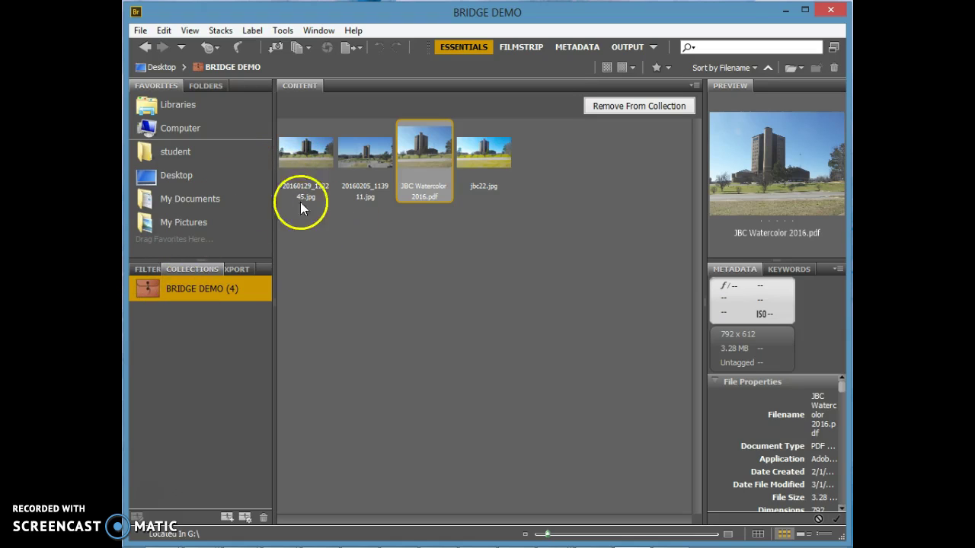
left_click(347, 264)
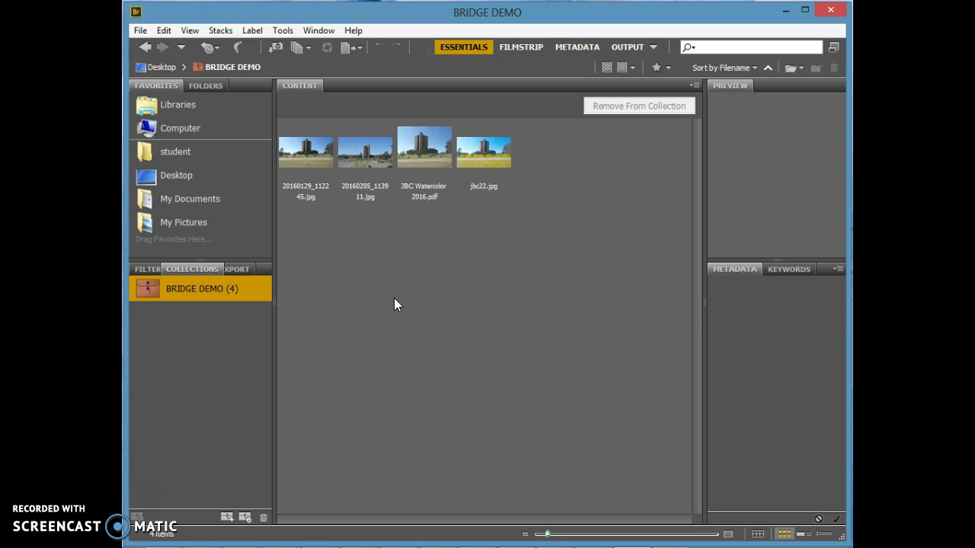
Step: Select all files in the BRIDGE DEMO collection and open Batch Rename for them
key("ctrl+a")
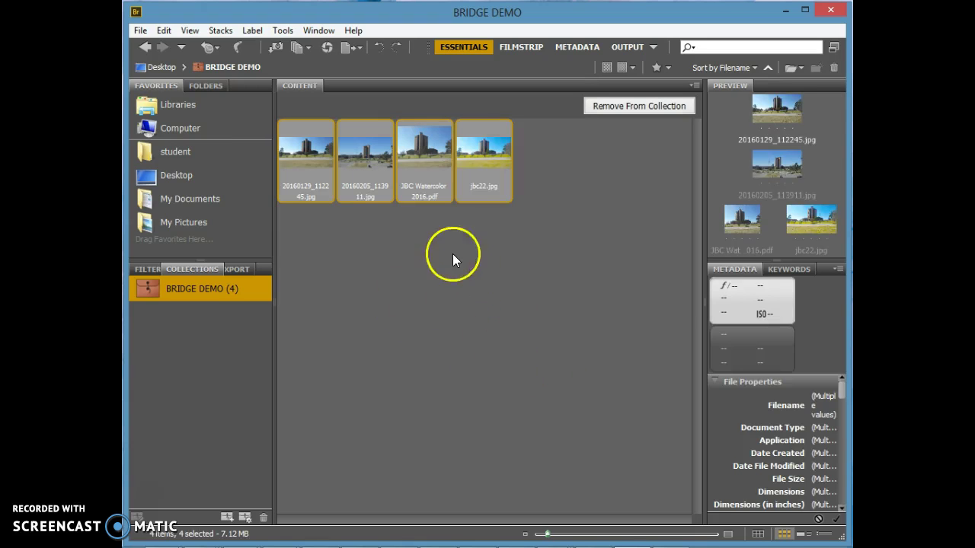
left_click(279, 31)
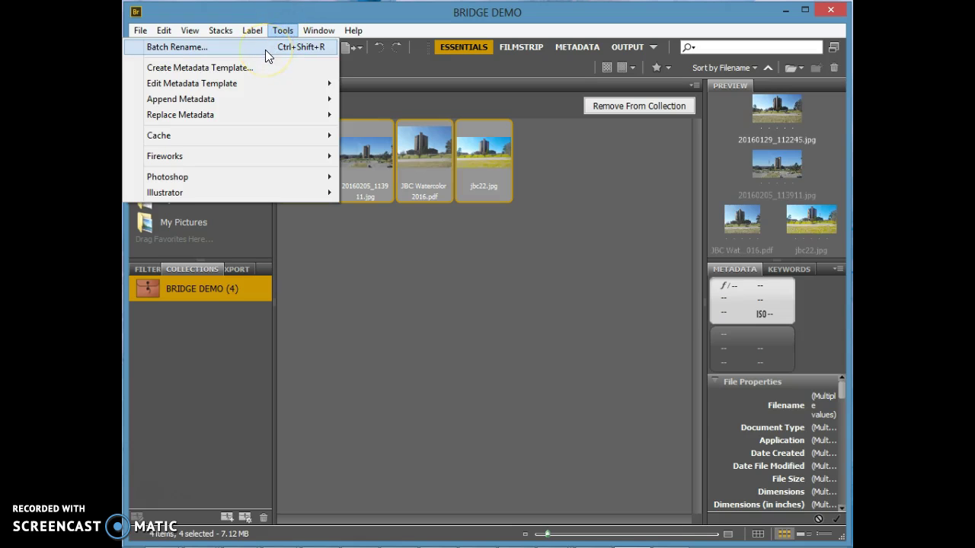
left_click(265, 48)
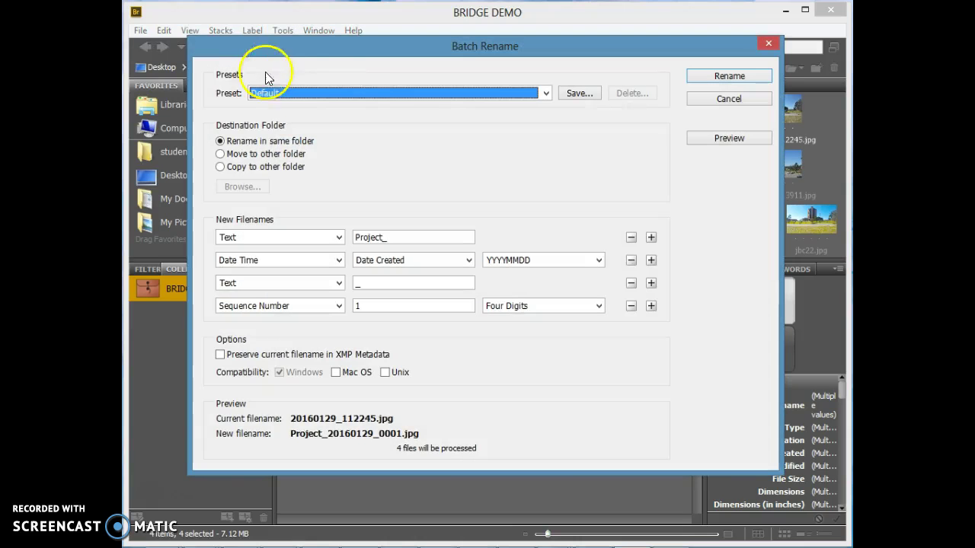
left_click_drag(373, 43, 349, 40)
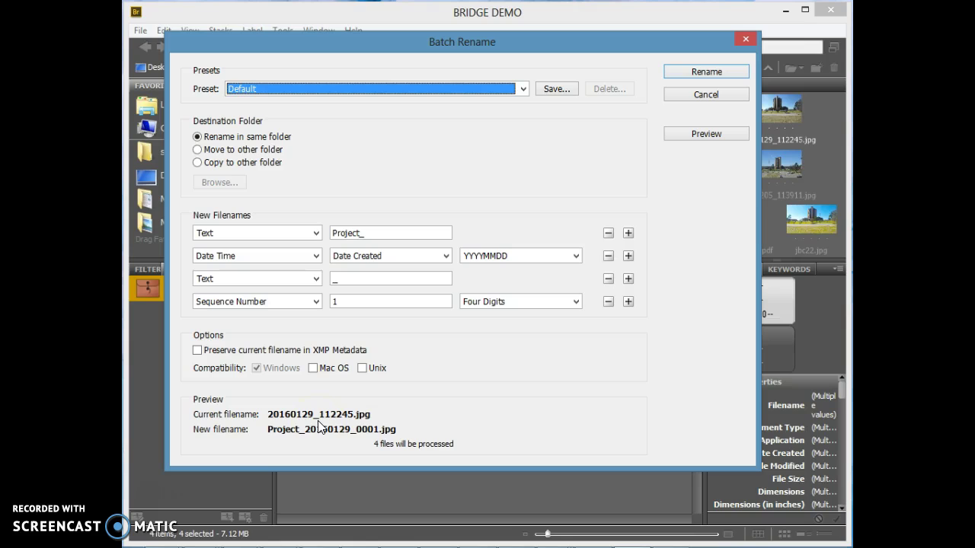
left_click_drag(372, 286, 304, 221)
Step: Set the batch rename to copy the files to another folder, with the Desktop as destination
left_click(198, 163)
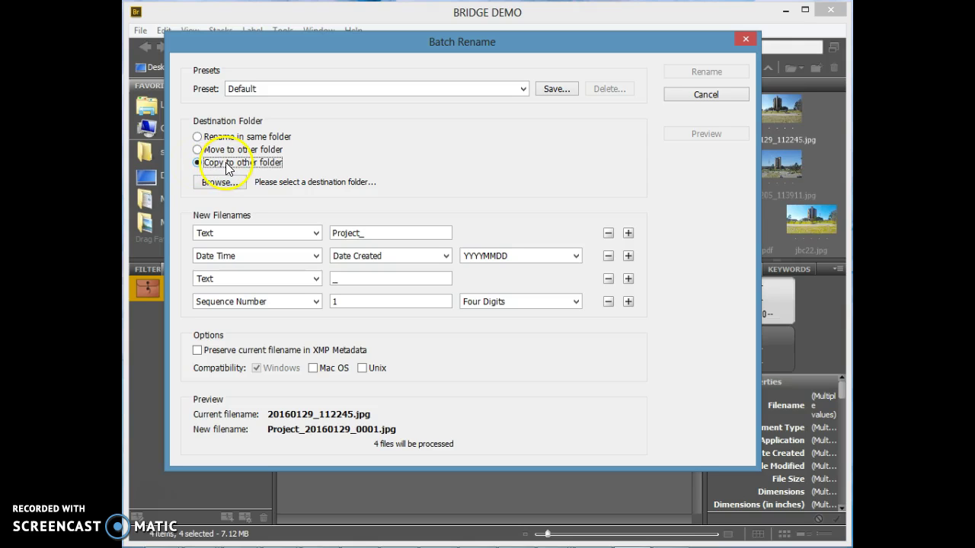
left_click(223, 182)
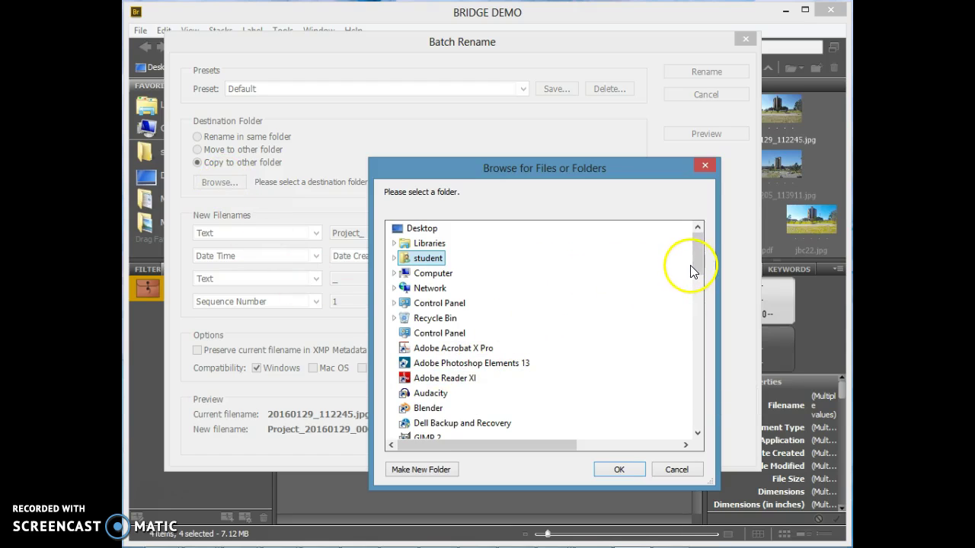
left_click(417, 230)
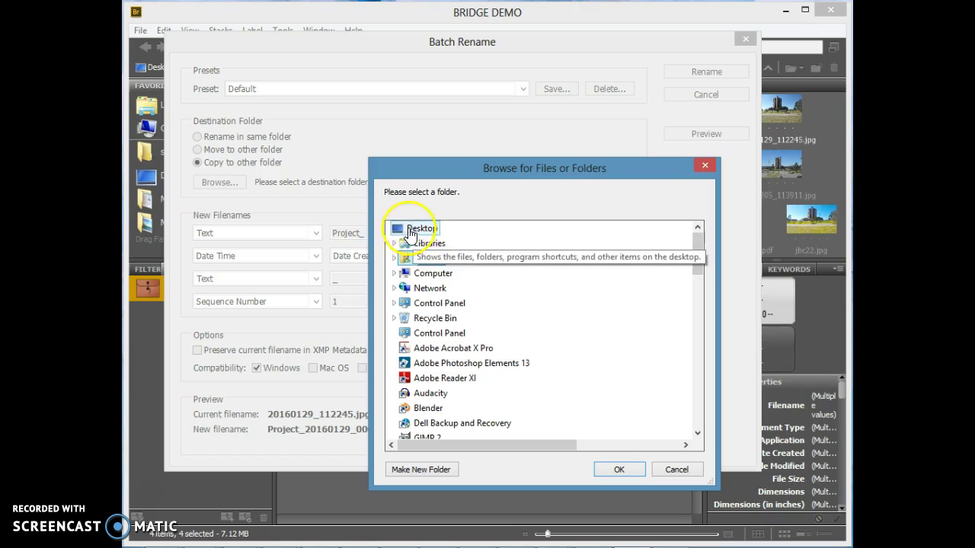
left_click(613, 470)
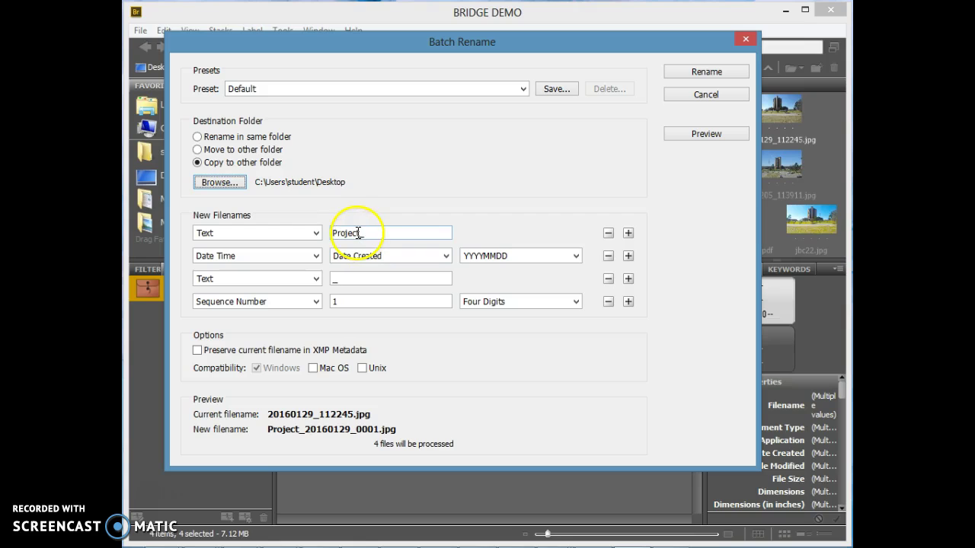
Step: Change the leading text of the new filenames to "CLASS EX4_"
left_click_drag(359, 233, 332, 228)
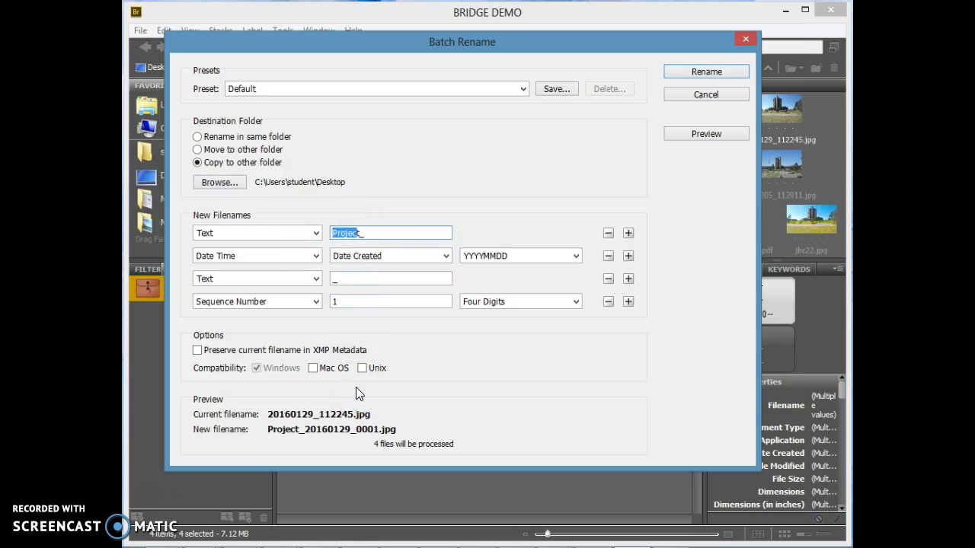
type("CLASSt_")
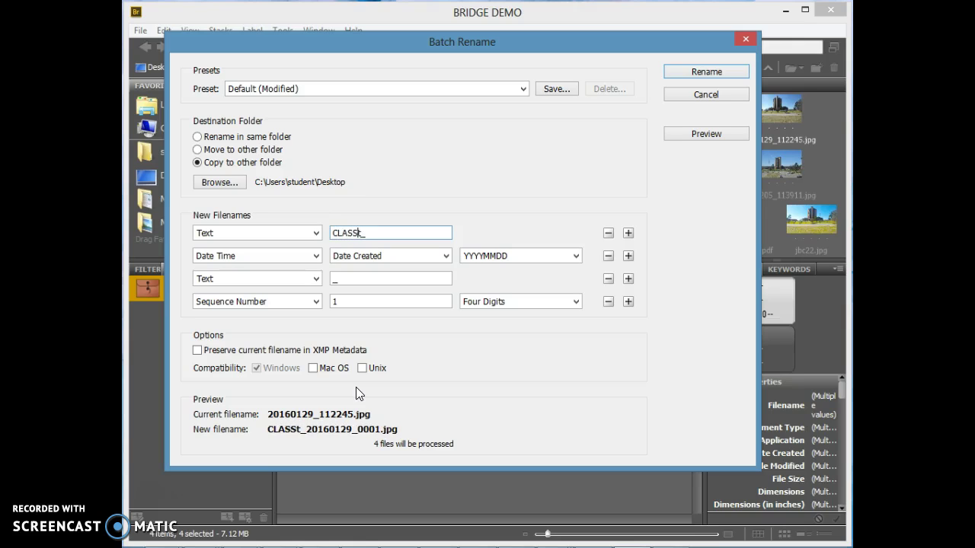
type(" EX")
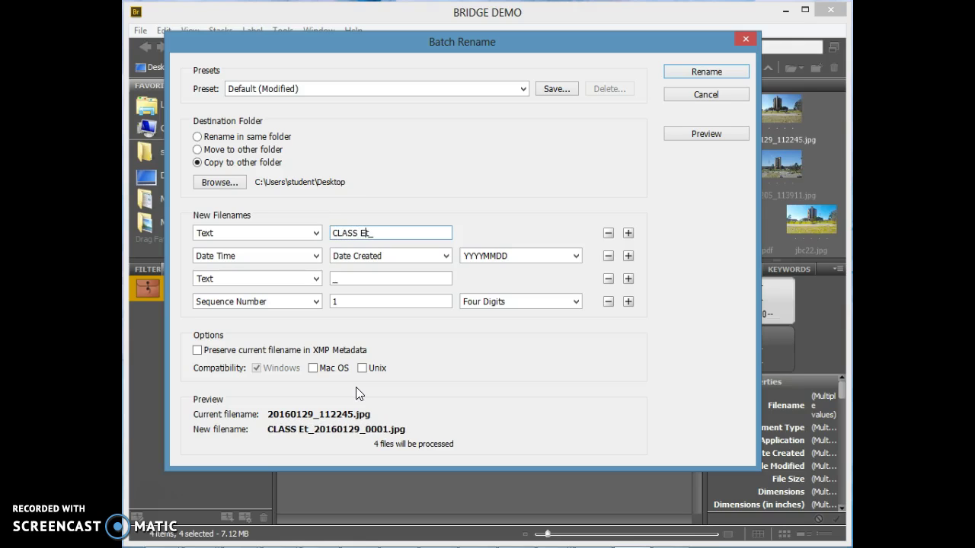
type(".$")
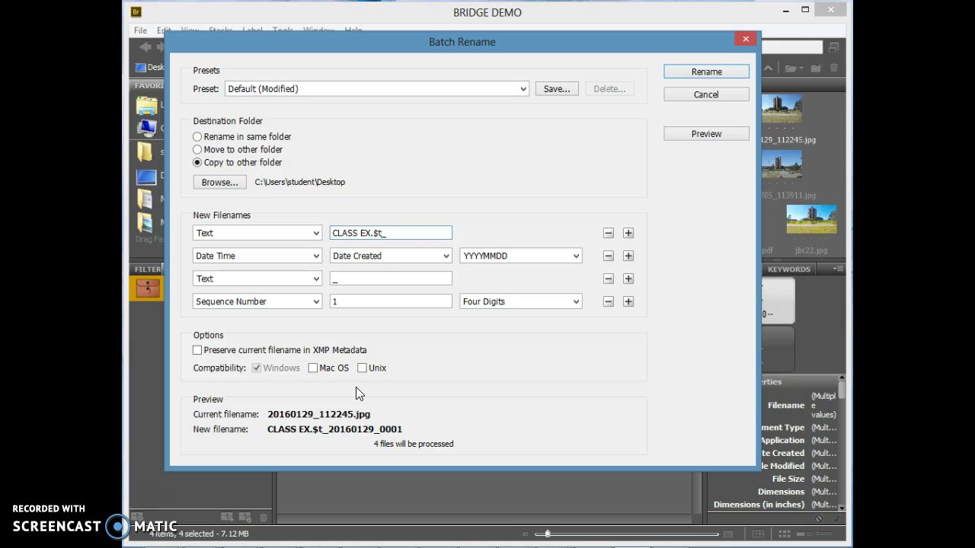
key("BackSpace")
key("BackSpace")
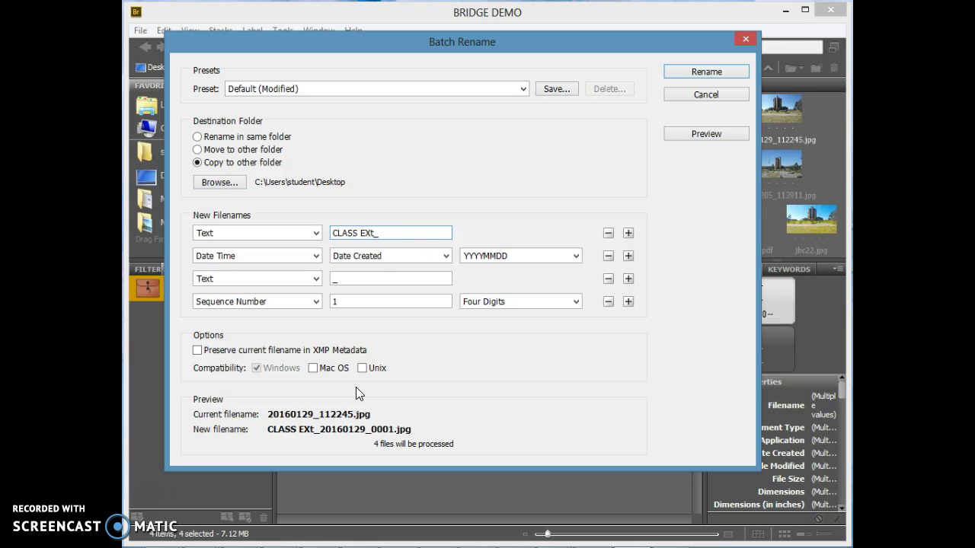
type("4")
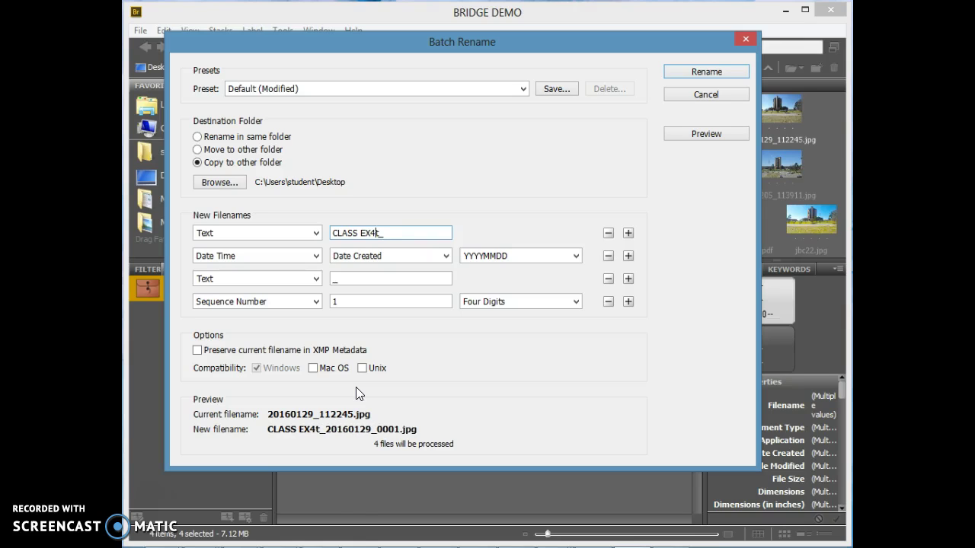
key("Delete")
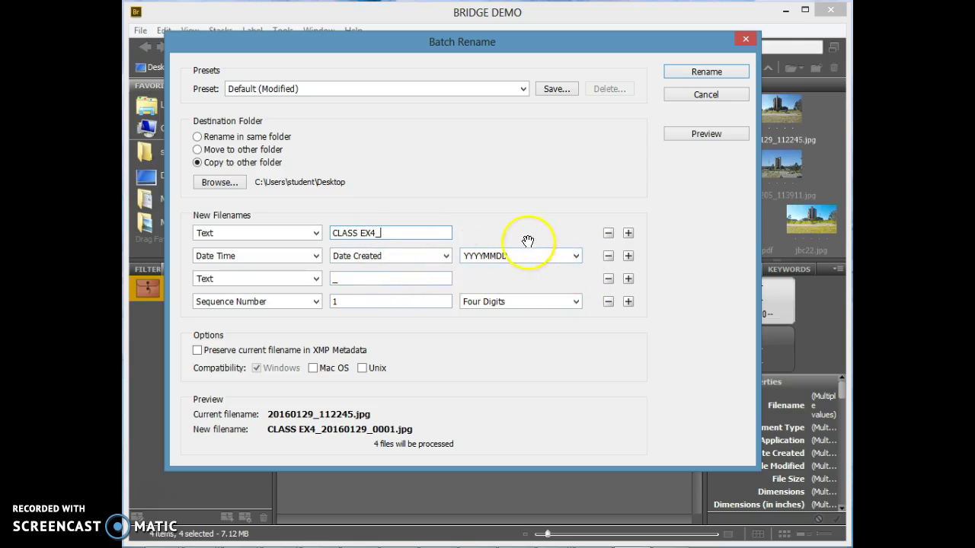
Step: Set the filename's creation date format to YYYY and replace the underscore text with the Aperture Value metadata
left_click(577, 257)
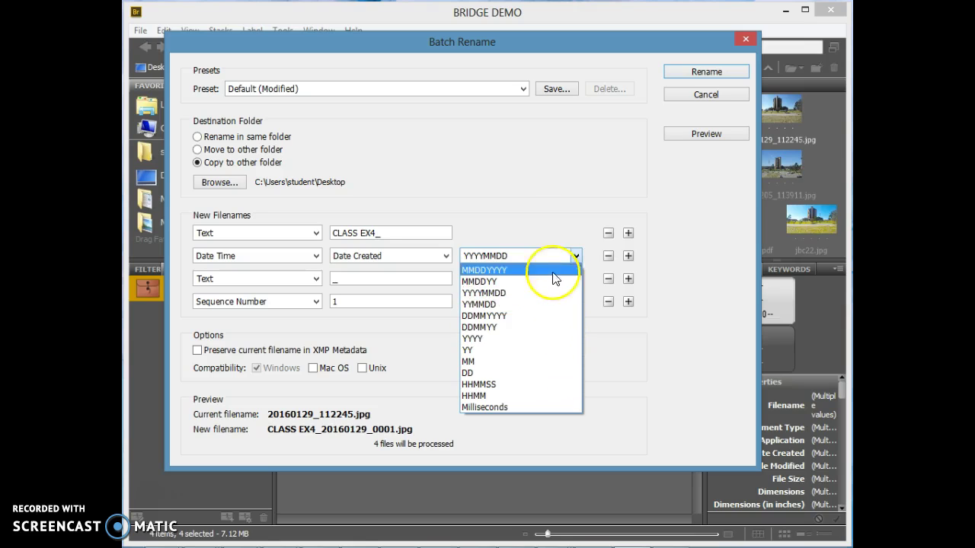
left_click(546, 340)
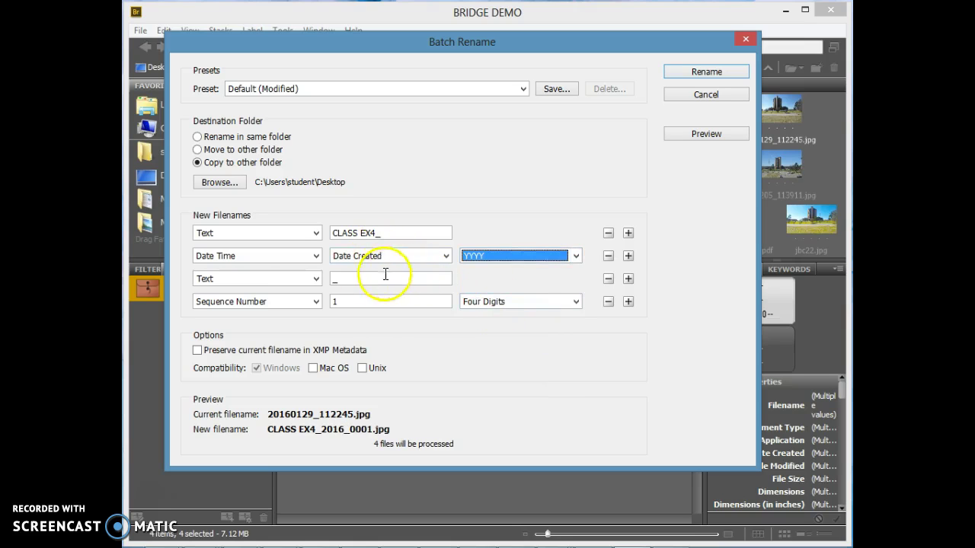
left_click(316, 280)
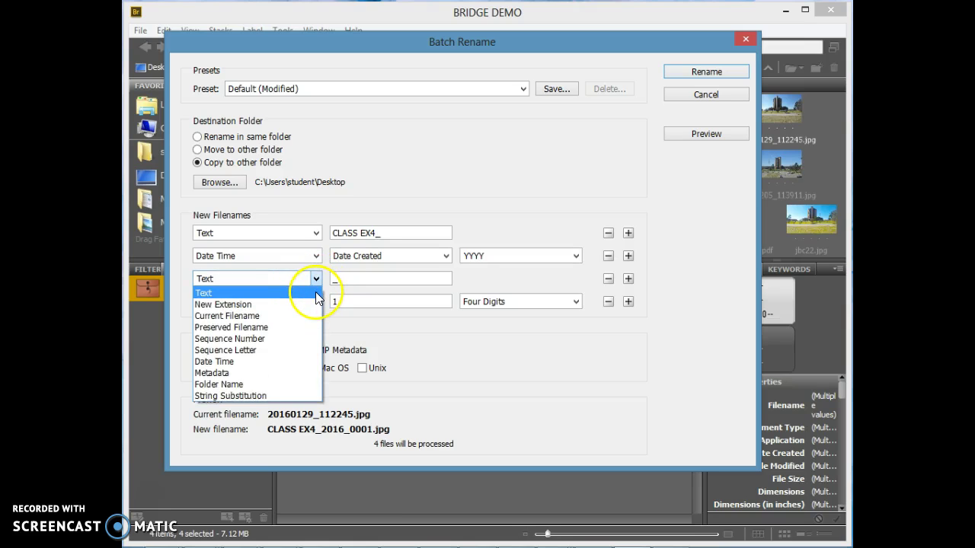
left_click(308, 374)
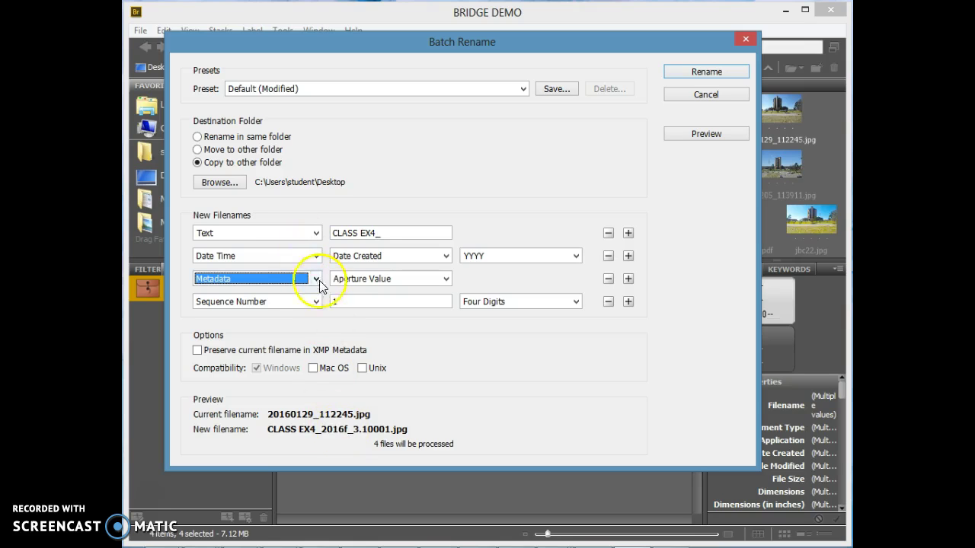
Step: Replace the sequence number in the filenames with the Brightness Value metadata and run the batch rename
left_click(317, 302)
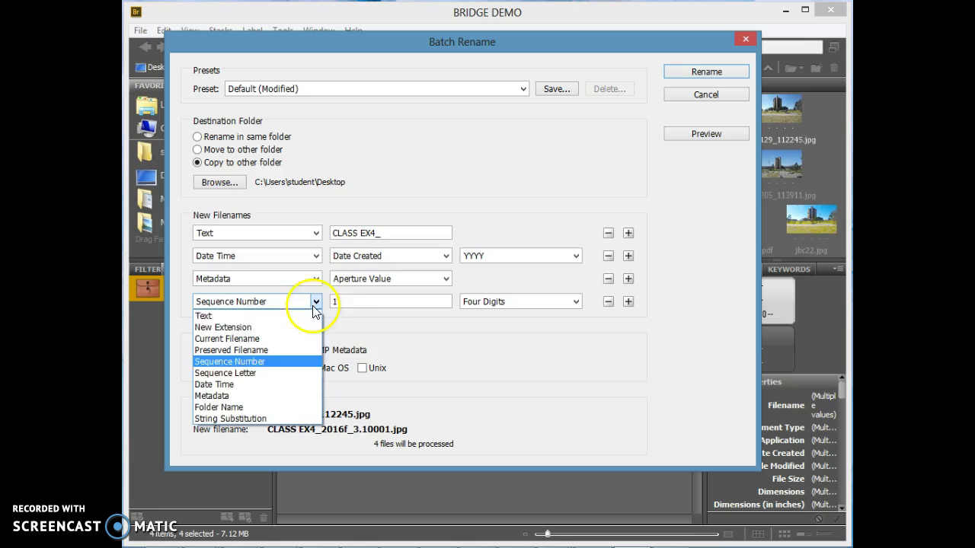
left_click(286, 396)
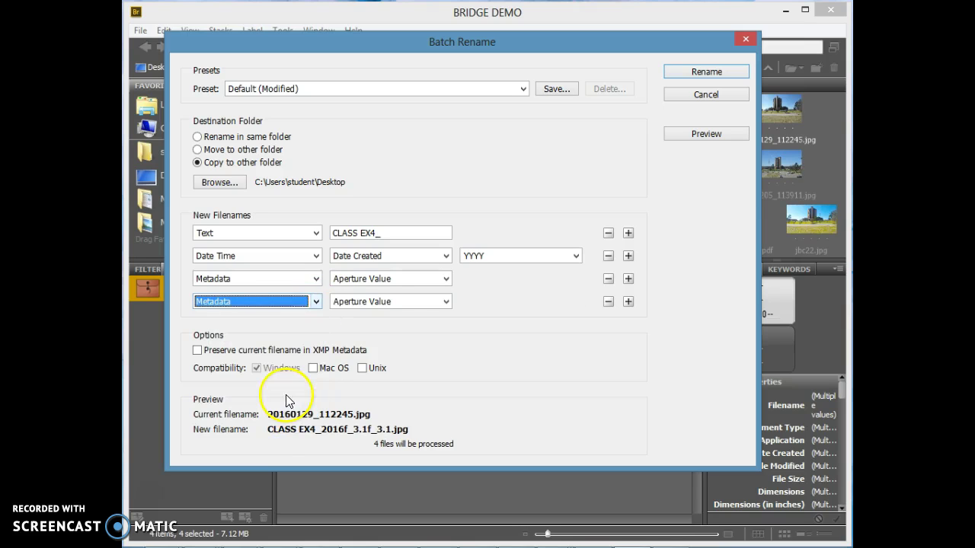
left_click(446, 303)
left_click(422, 352)
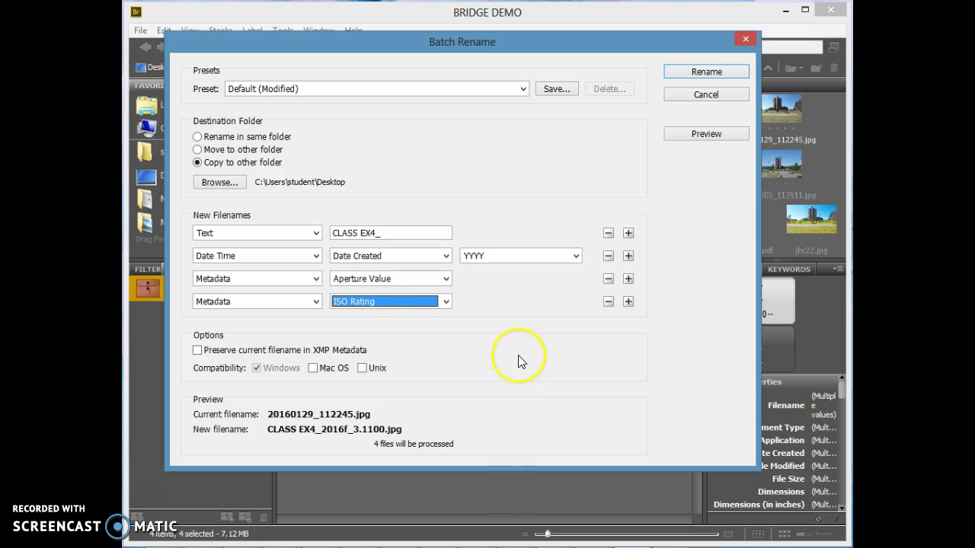
key("Down")
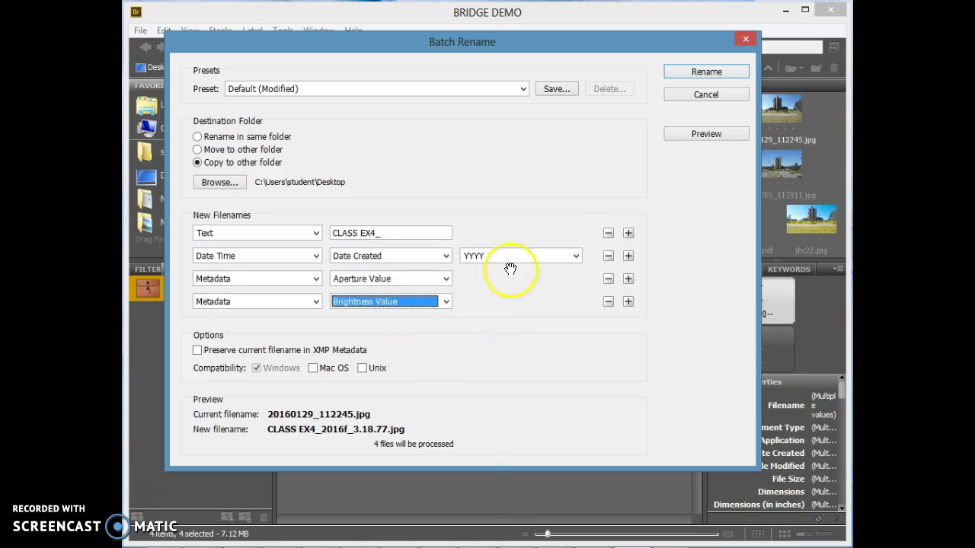
left_click(705, 73)
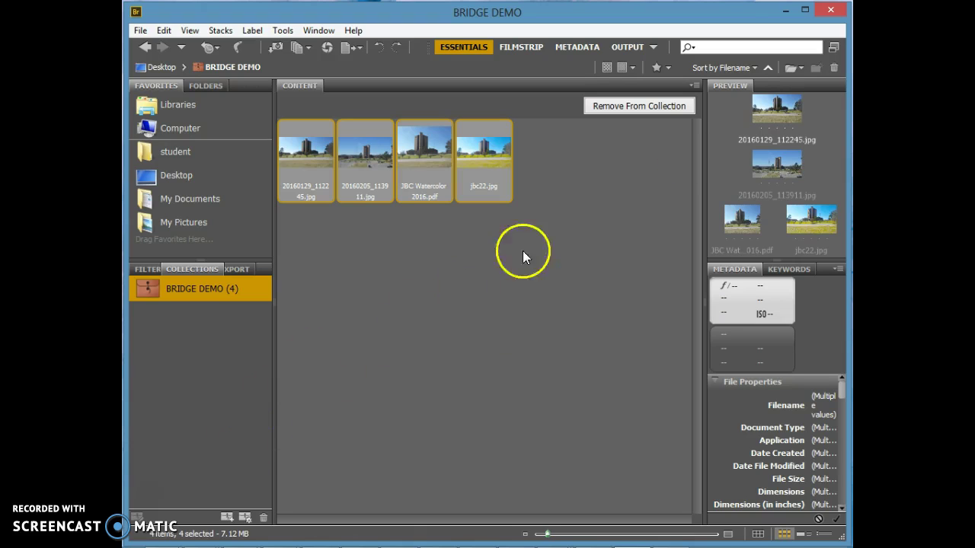
Step: Open the selected collection files in Camera Raw and select 20160129_112245.jpg for editing
left_click(325, 48)
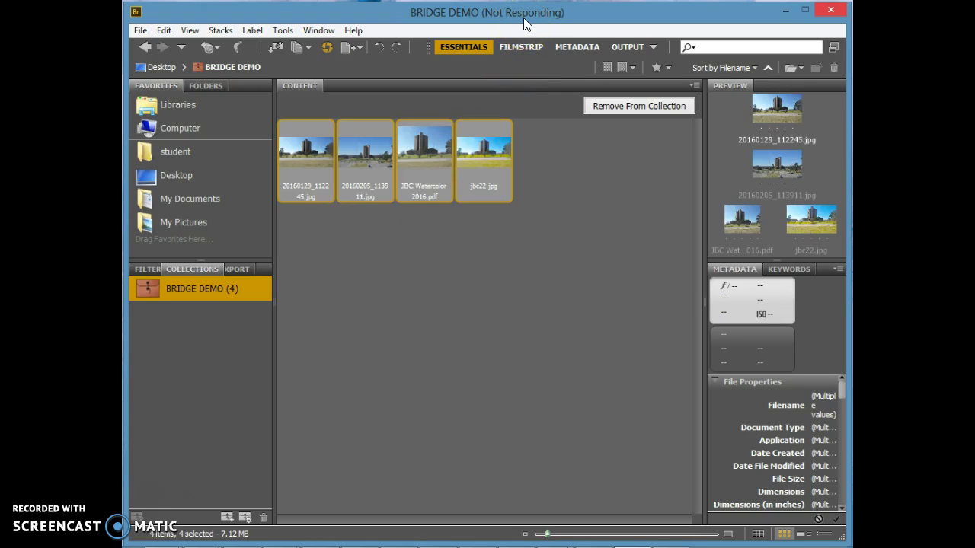
left_click(525, 48)
mouse_move(525, 48)
left_mouse_down()
mouse_move(495, 122)
mouse_move(482, 210)
left_mouse_up()
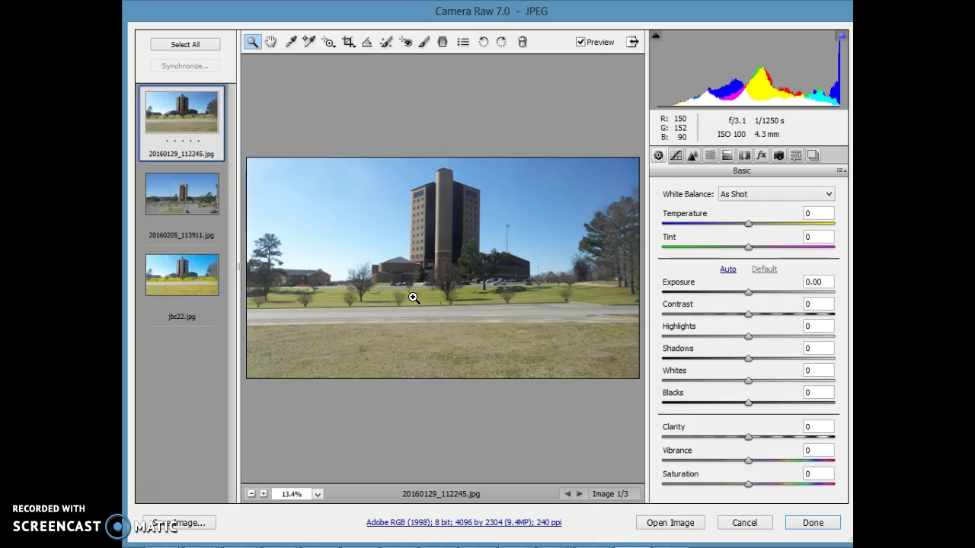
left_click(185, 127)
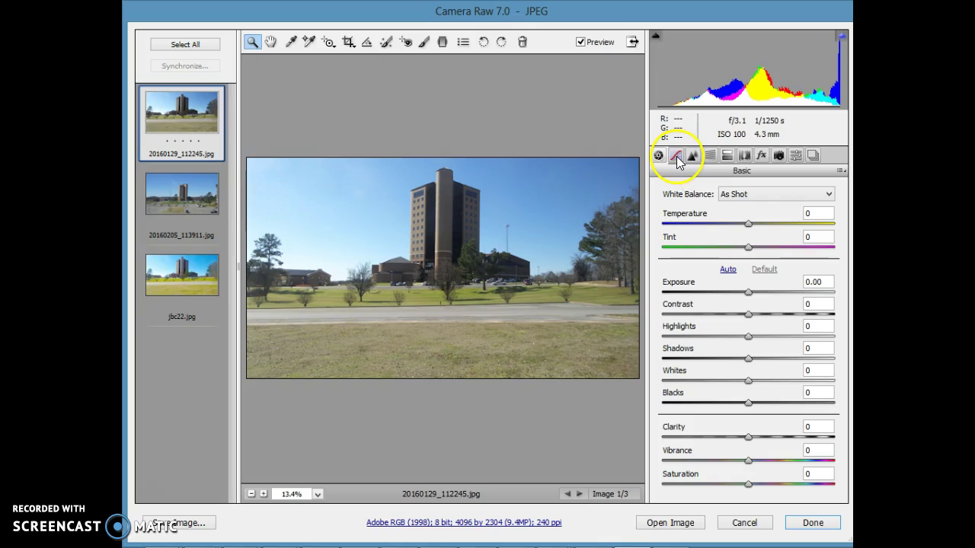
Step: Apply manual lens vignetting to 20160129_112245.jpg with an amount of -83 and a midpoint of 52
left_click(743, 157)
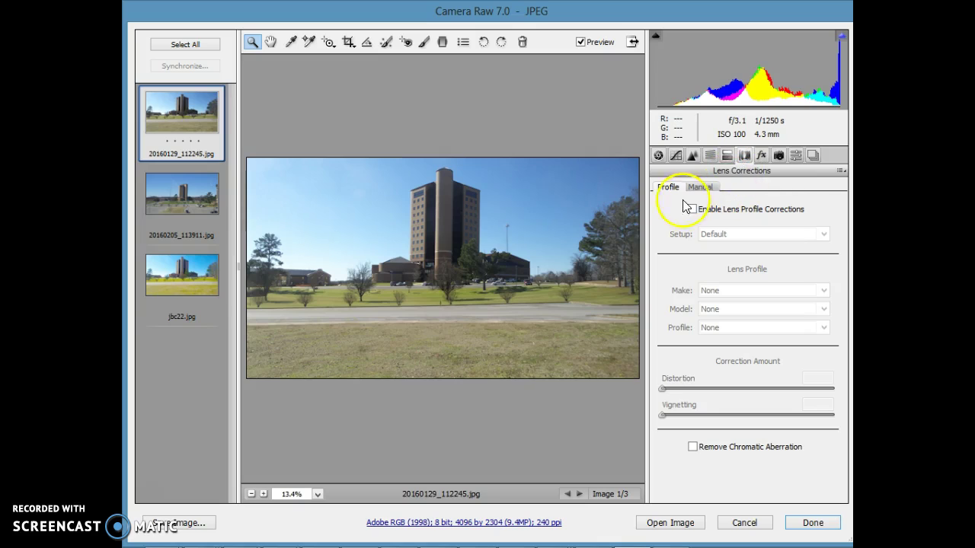
left_click(704, 188)
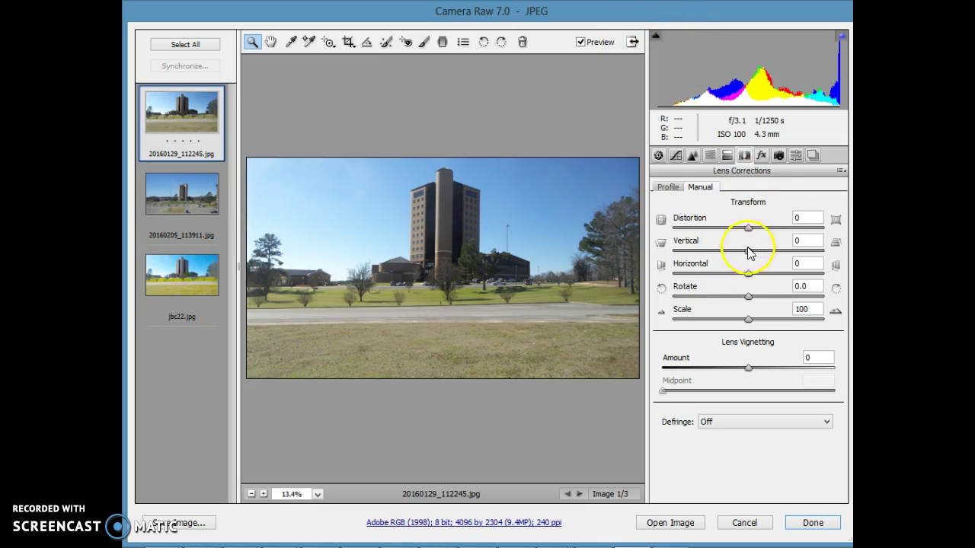
left_click_drag(746, 368, 677, 383)
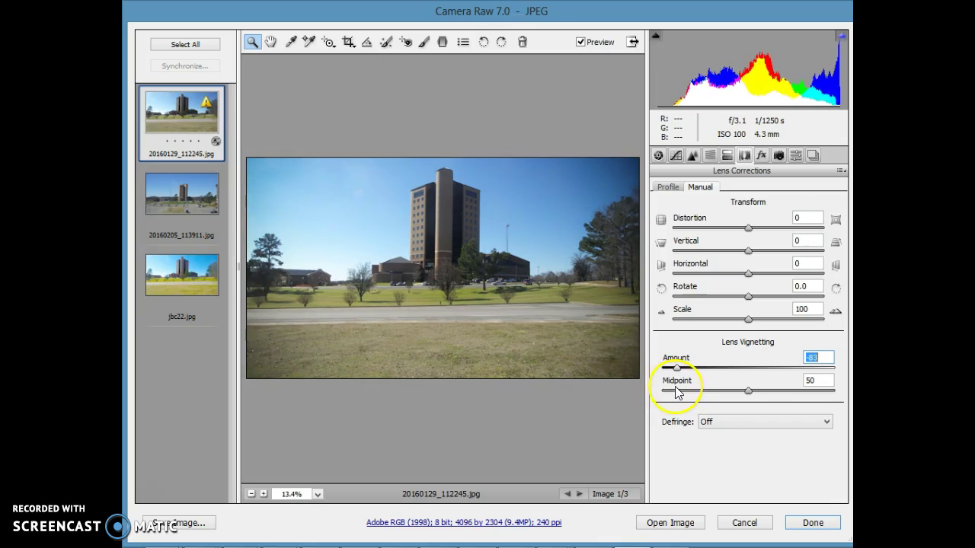
left_click_drag(749, 392, 751, 394)
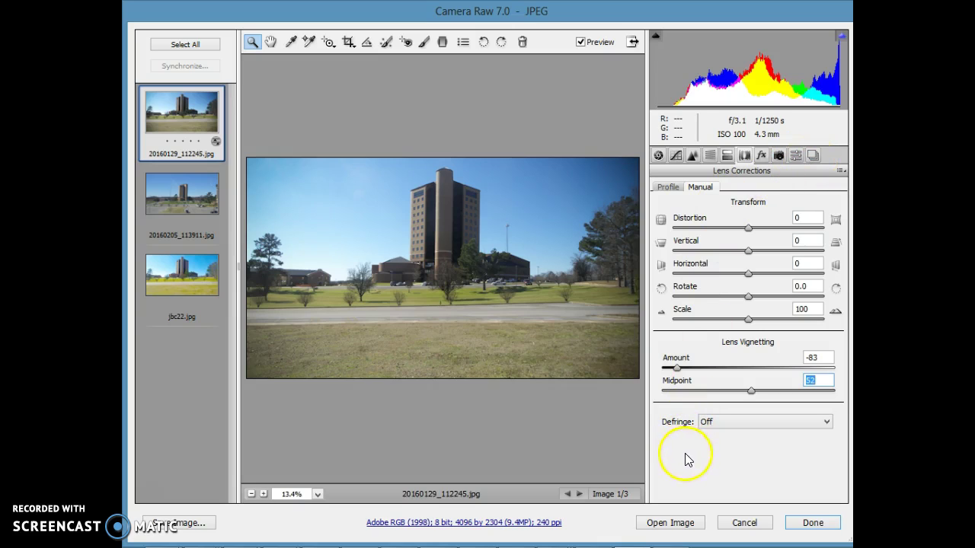
Step: Give 20160205_113911.jpg lens vignetting of -57 with midpoint 54, and finish the Camera Raw edits with all images selected
left_click(195, 219)
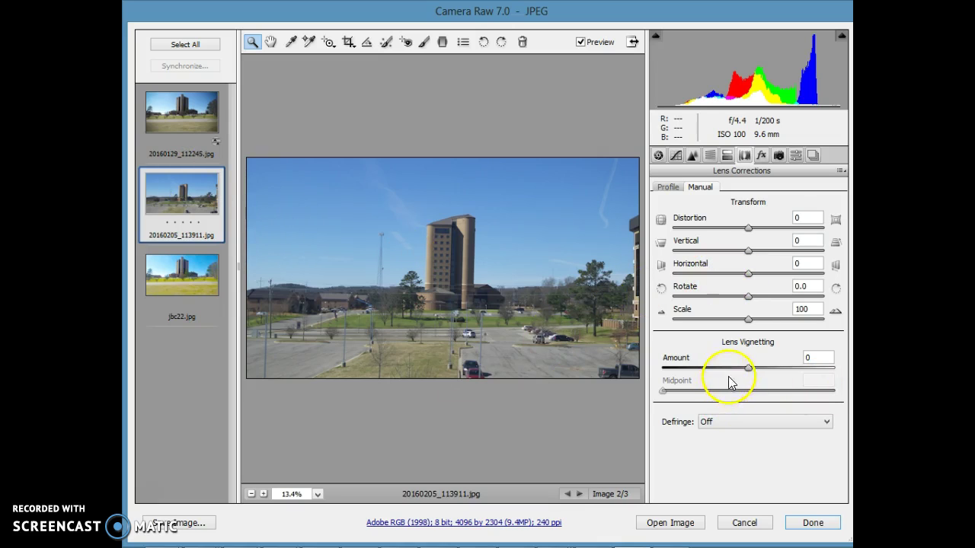
left_click_drag(746, 369, 695, 387)
mouse_move(744, 393)
left_mouse_down()
mouse_move(822, 398)
mouse_move(755, 404)
left_mouse_up()
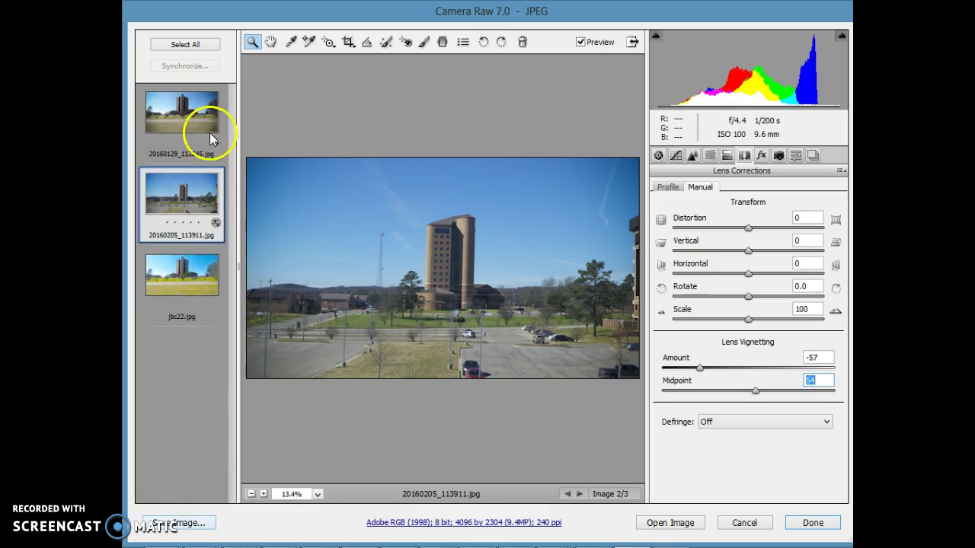
left_click(185, 45)
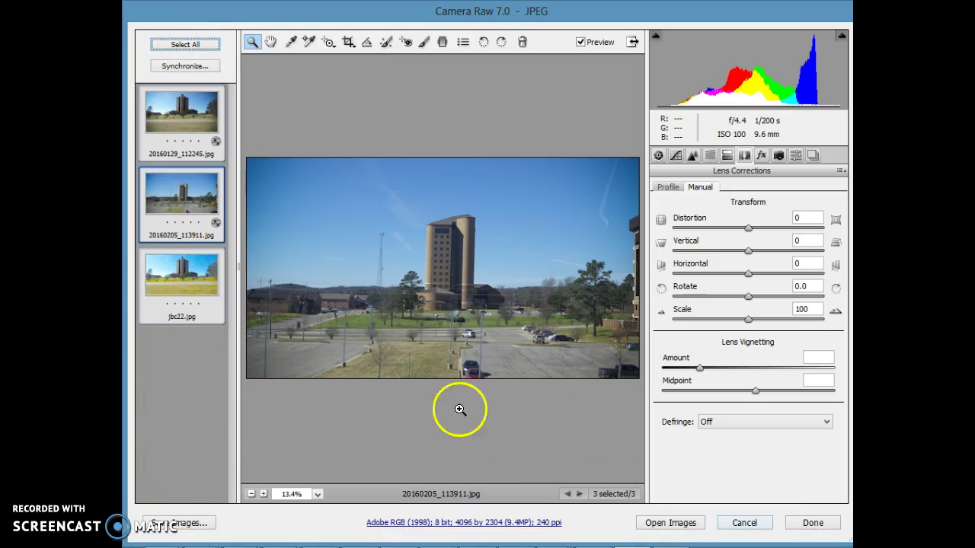
left_click(811, 522)
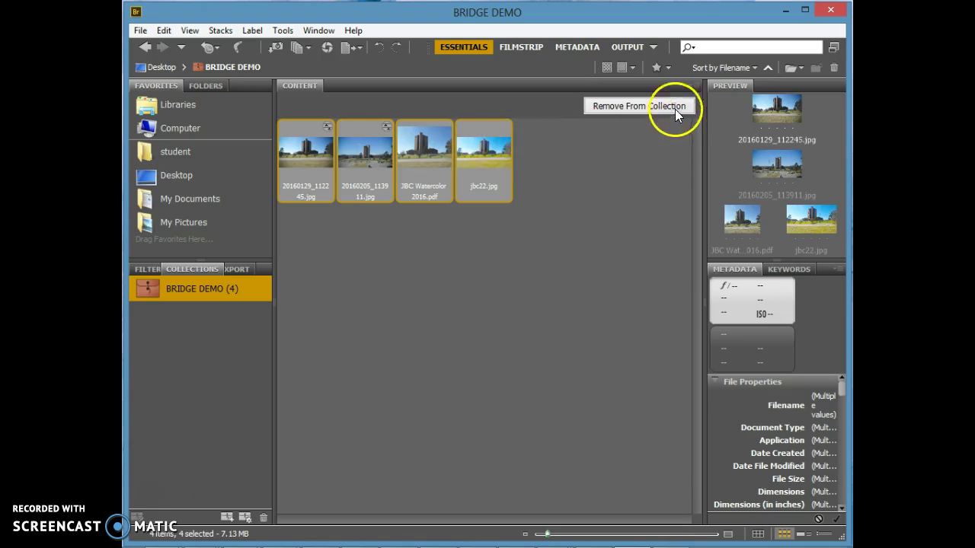
Step: Switch to the Output workspace and widen the output settings area so all PDF options fit
left_click(654, 48)
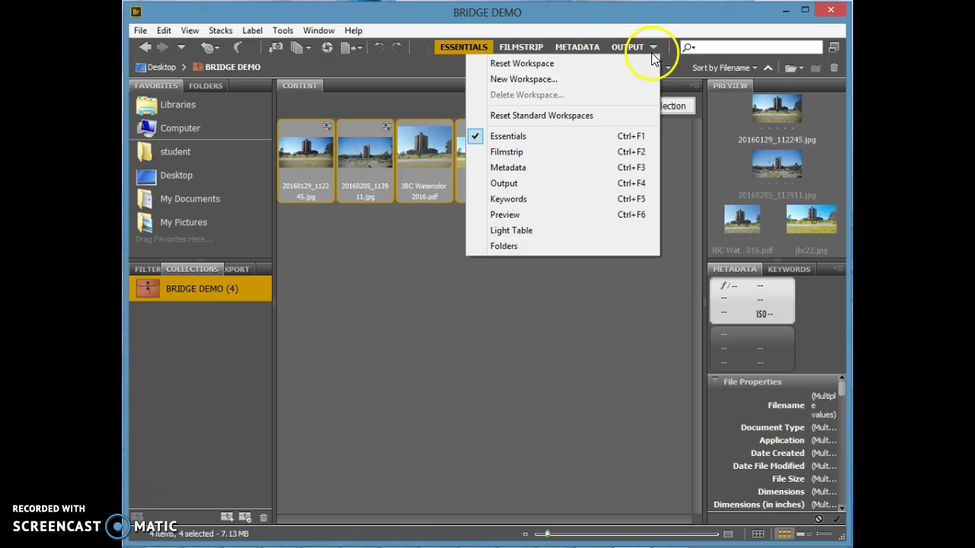
left_click(677, 160)
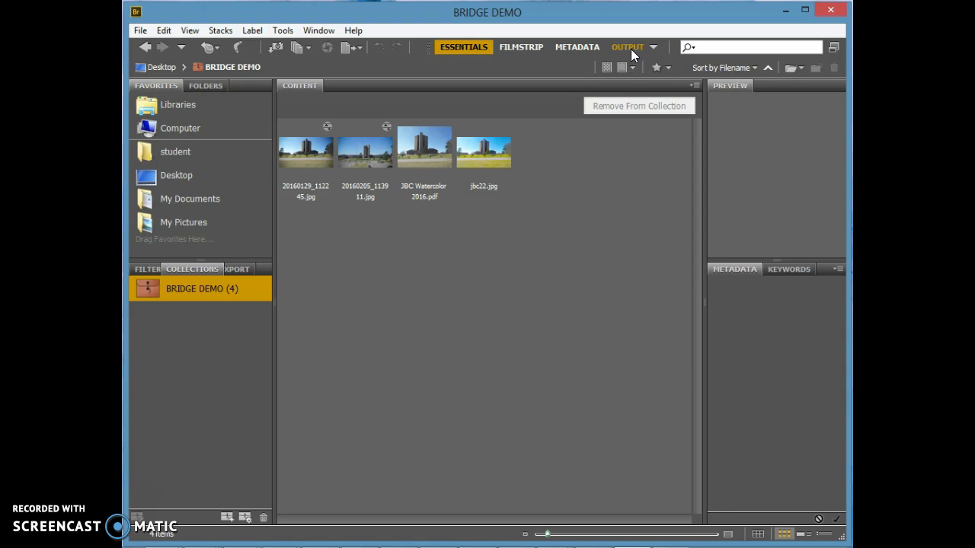
left_click(628, 47)
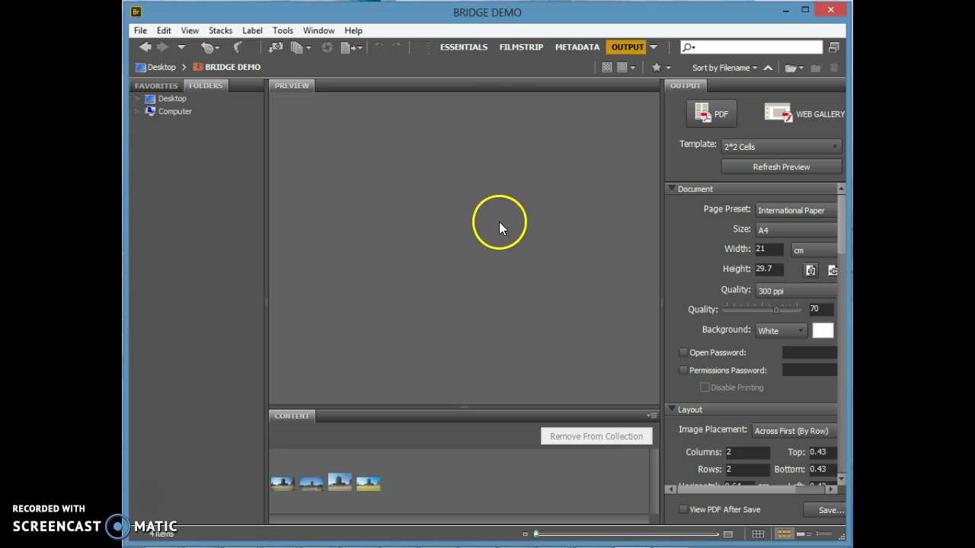
left_click_drag(660, 163, 505, 189)
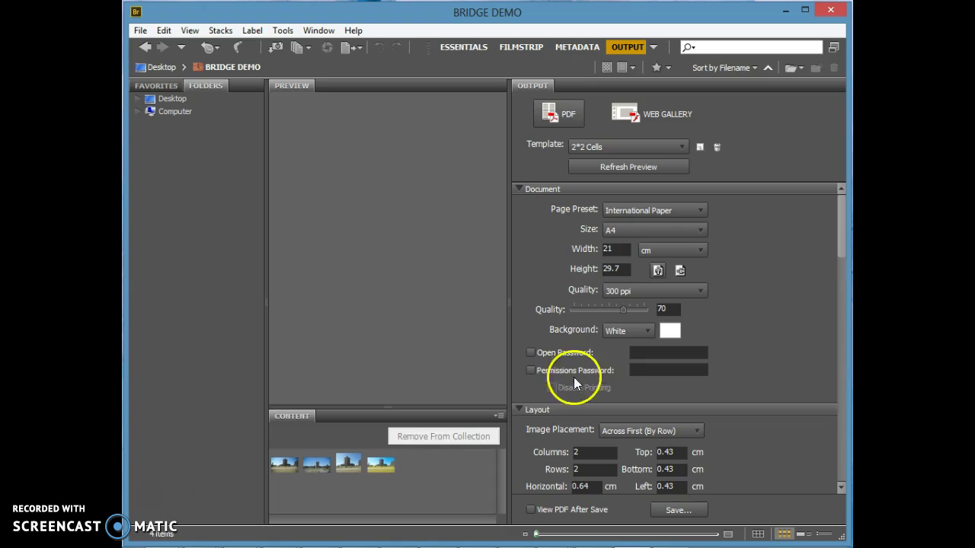
Step: Set the PDF page to A4 measured in inches and turn it to landscape orientation
mouse_move(842, 224)
left_mouse_down()
mouse_move(846, 244)
mouse_move(836, 219)
left_mouse_up()
left_click(658, 270)
left_click(701, 230)
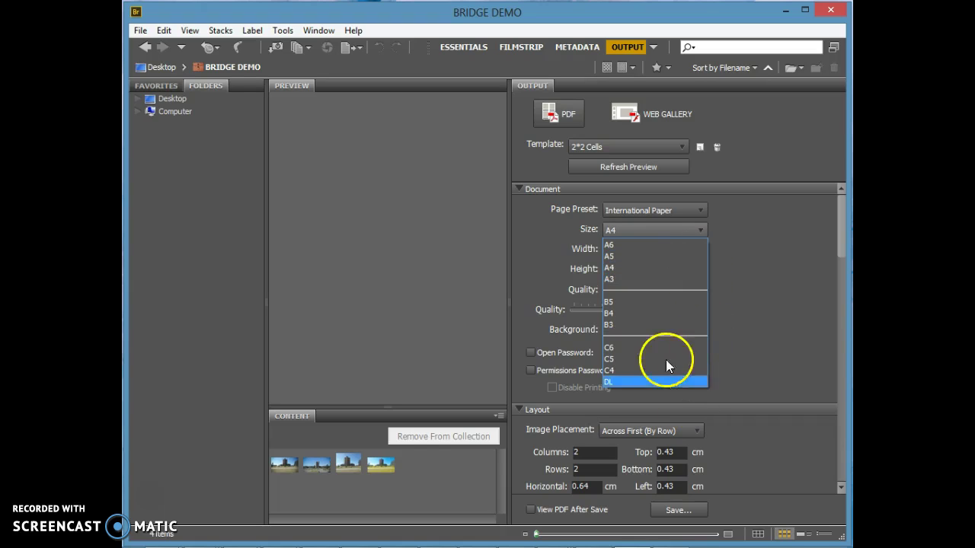
left_click(652, 267)
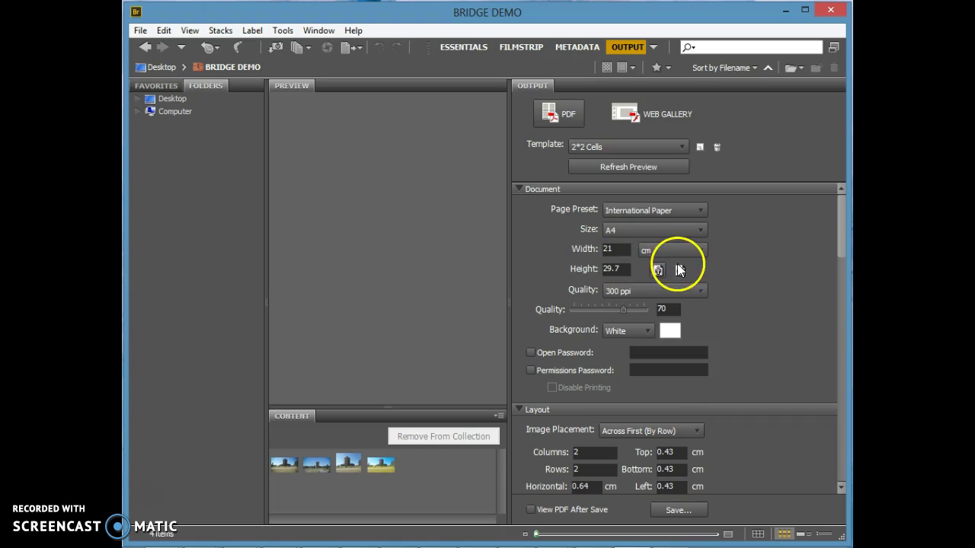
left_click(701, 249)
left_click(690, 265)
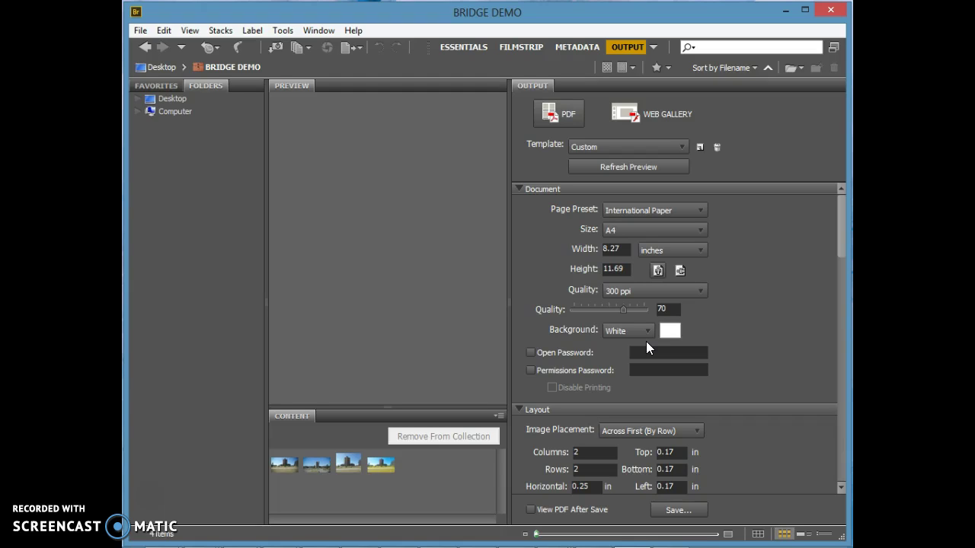
left_click(678, 270)
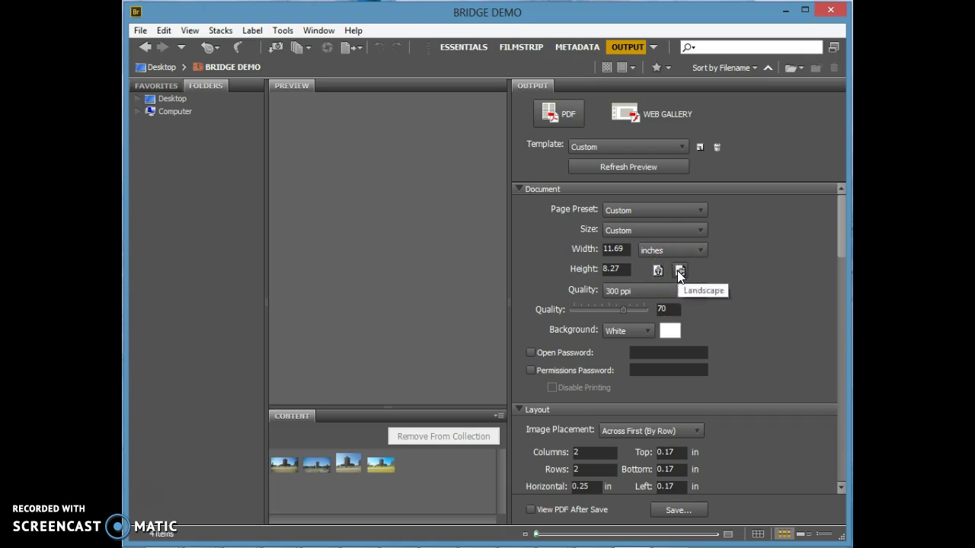
Step: Select the 20160129_112245.jpg photo for the PDF and set the page background to black
left_click(282, 467)
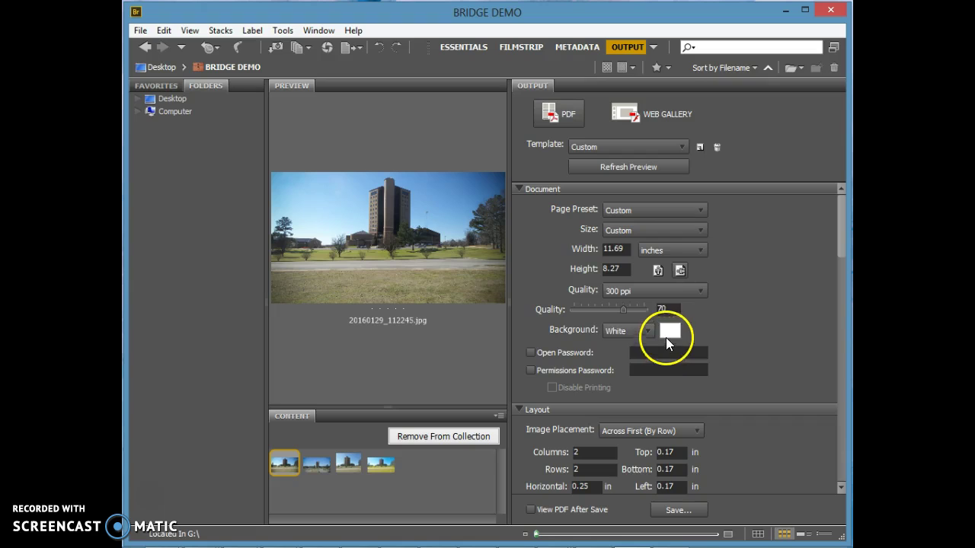
left_click(645, 331)
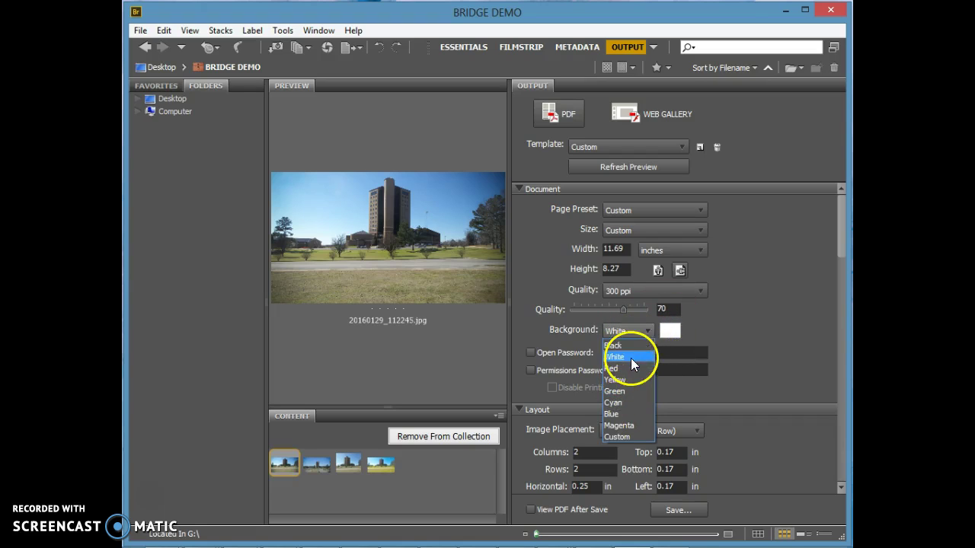
left_click(630, 347)
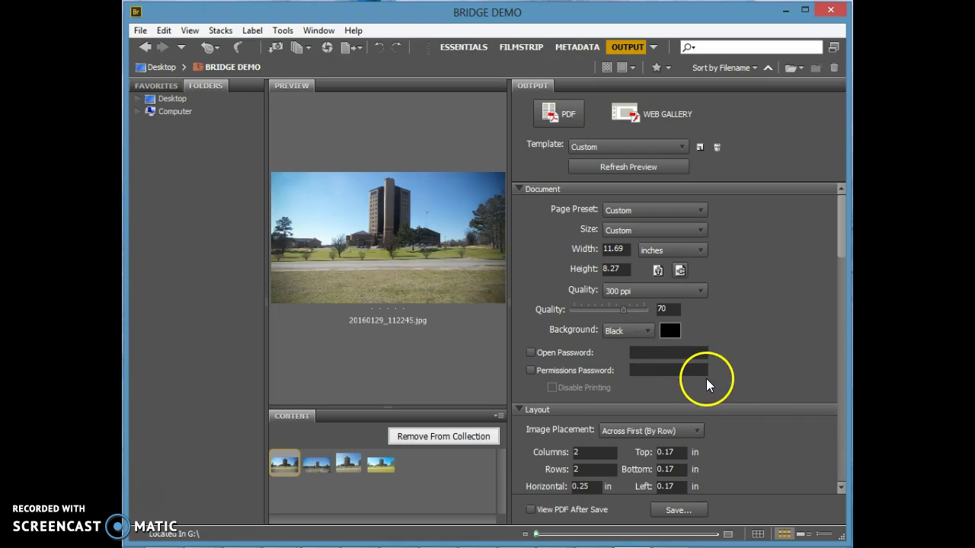
key("Down")
key("Up")
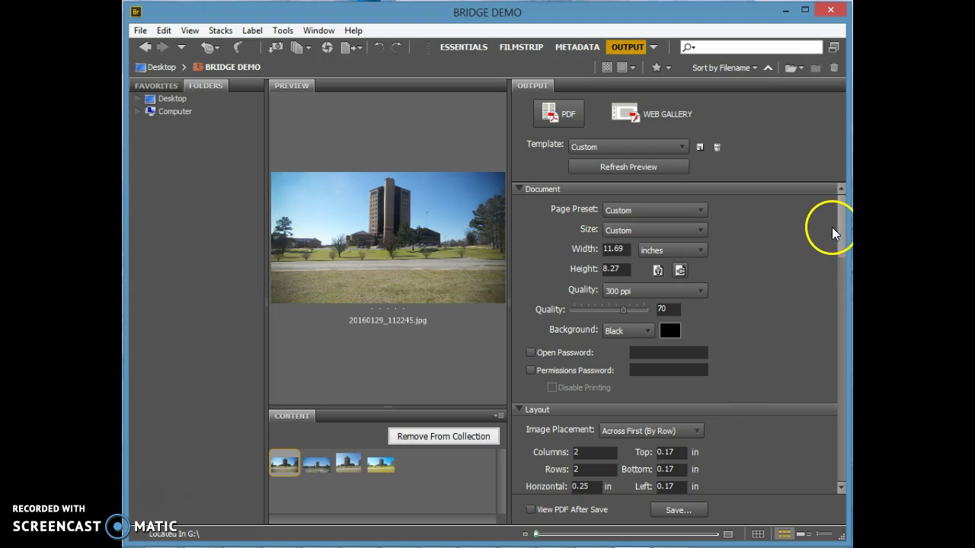
Step: Keep the filename and extension overlays on for the contact sheet and set their text color to white
left_click_drag(844, 226, 839, 340)
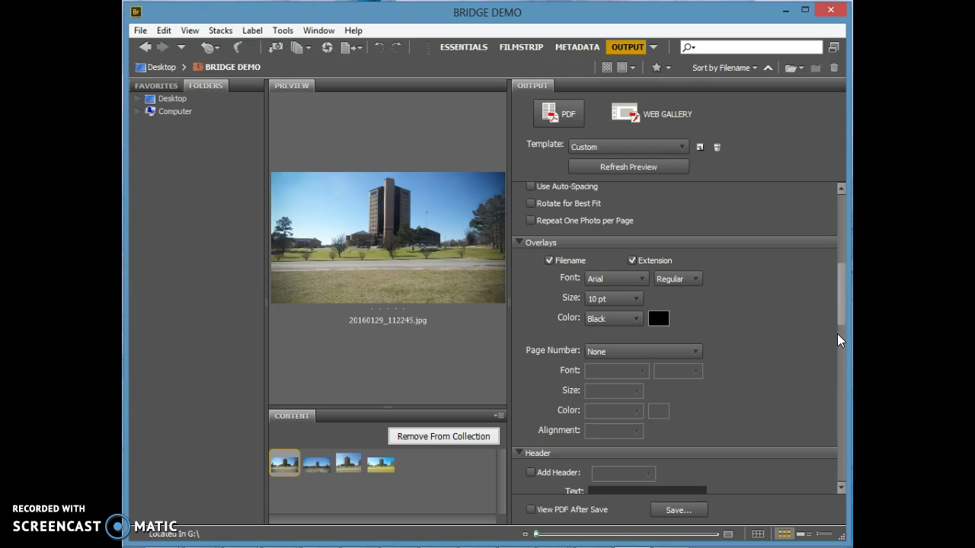
left_click_drag(838, 340, 624, 334)
left_click(548, 261)
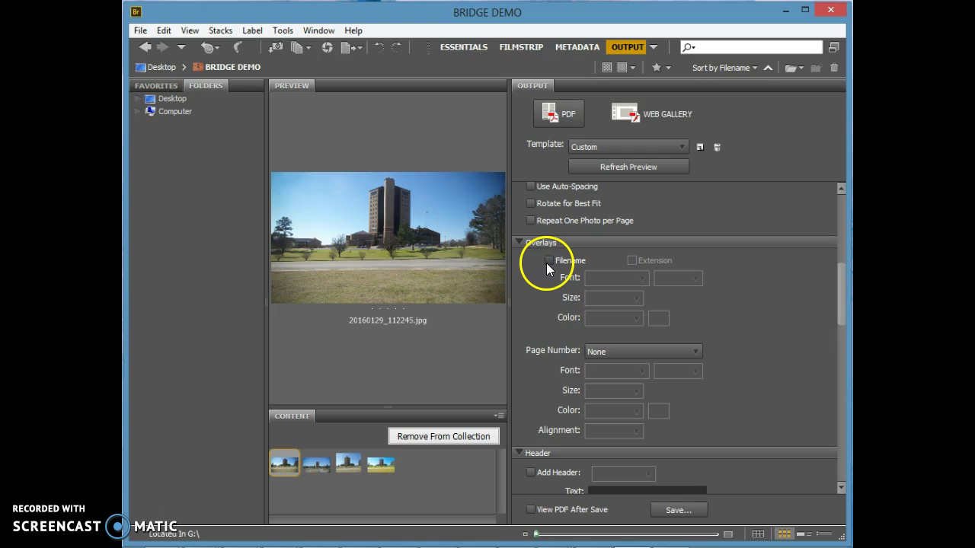
left_click(548, 260)
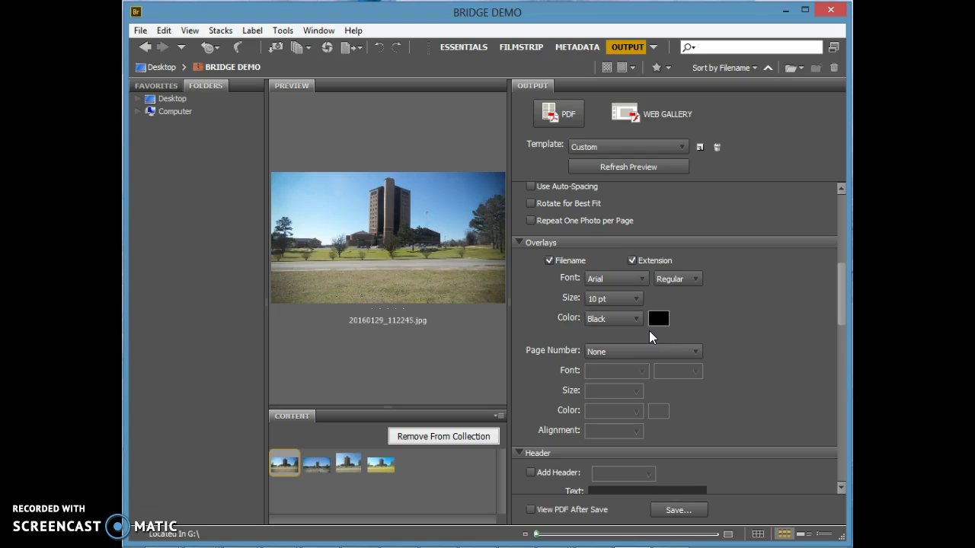
left_click(636, 319)
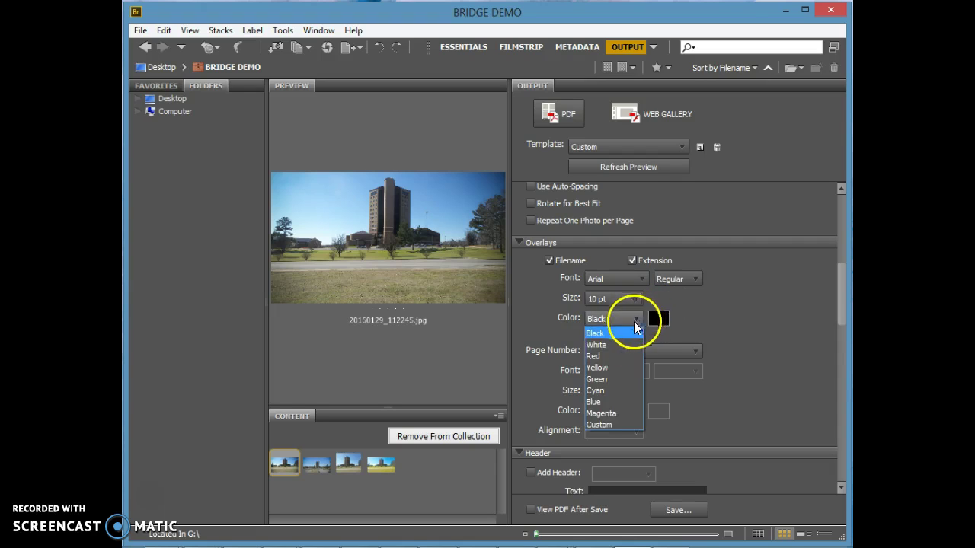
left_click(614, 344)
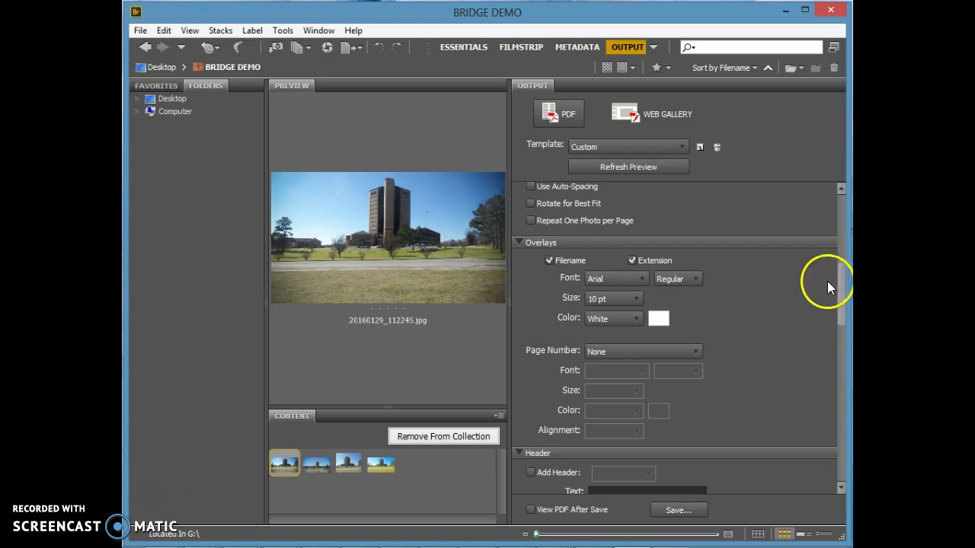
Step: Review the header, footer, playback and watermark options for the PDF
left_click_drag(838, 301, 836, 344)
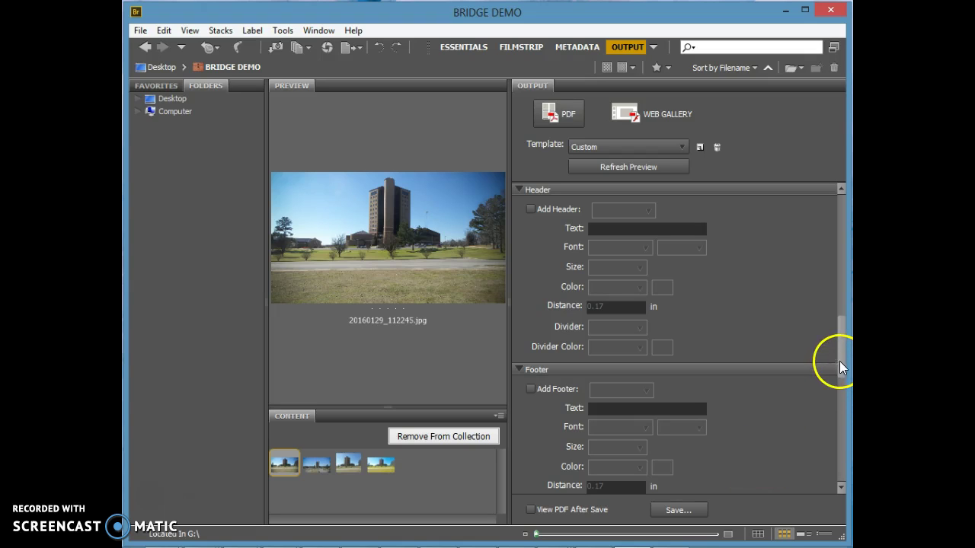
left_click_drag(842, 369, 848, 426)
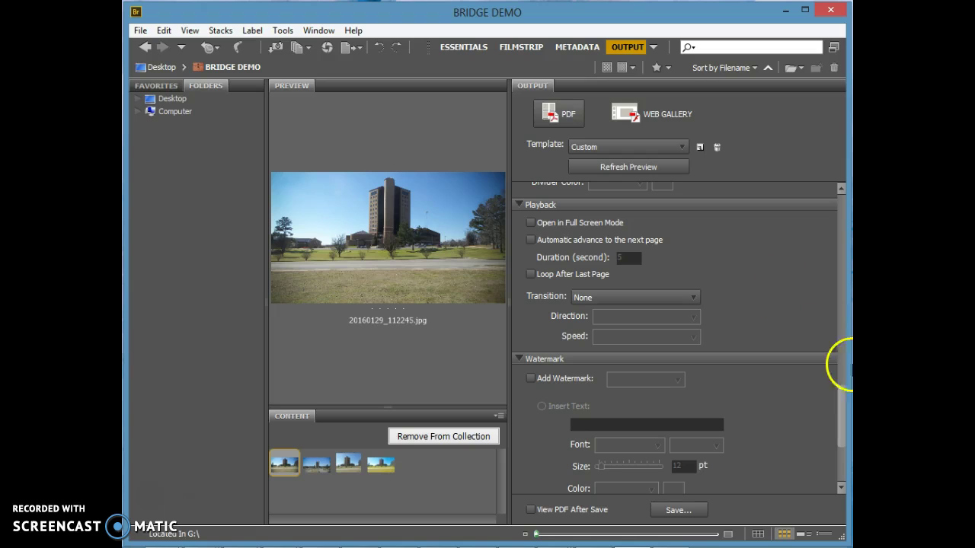
left_click_drag(842, 416, 841, 429)
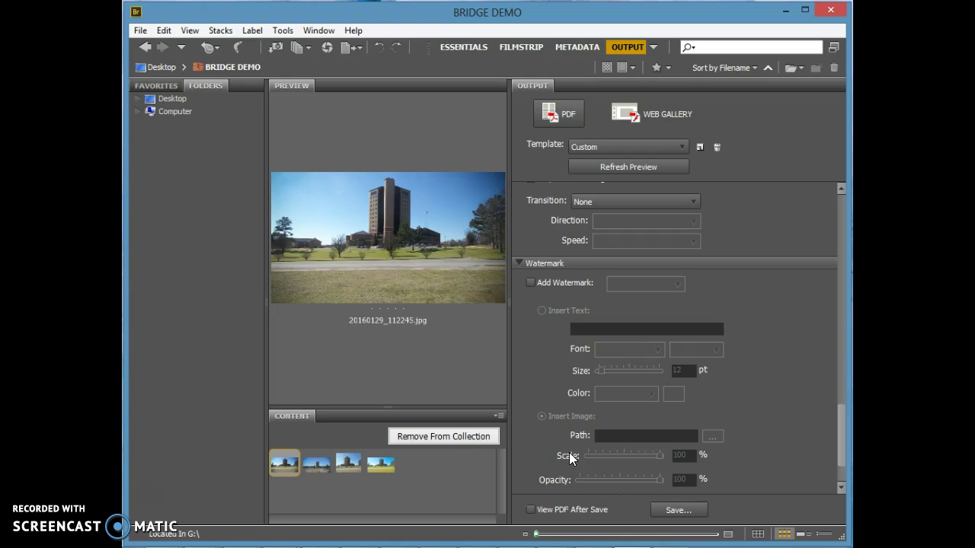
left_click(659, 476)
mouse_move(517, 535)
left_click_drag(845, 447, 839, 462)
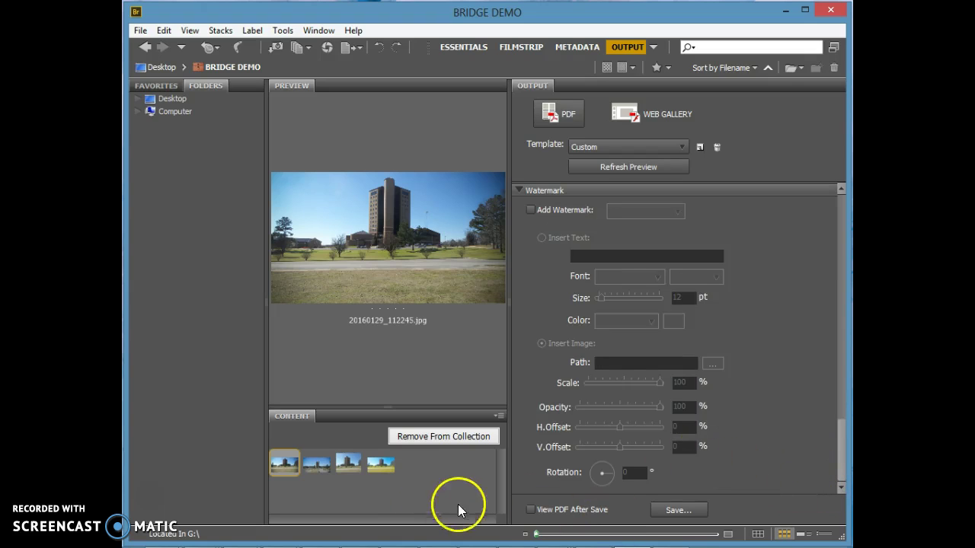
Step: Enable viewing the PDF after saving, save the contact sheet as demo33 on the Desktop, and maximize the opened PDF in Acrobat
left_click(531, 510)
left_click(678, 510)
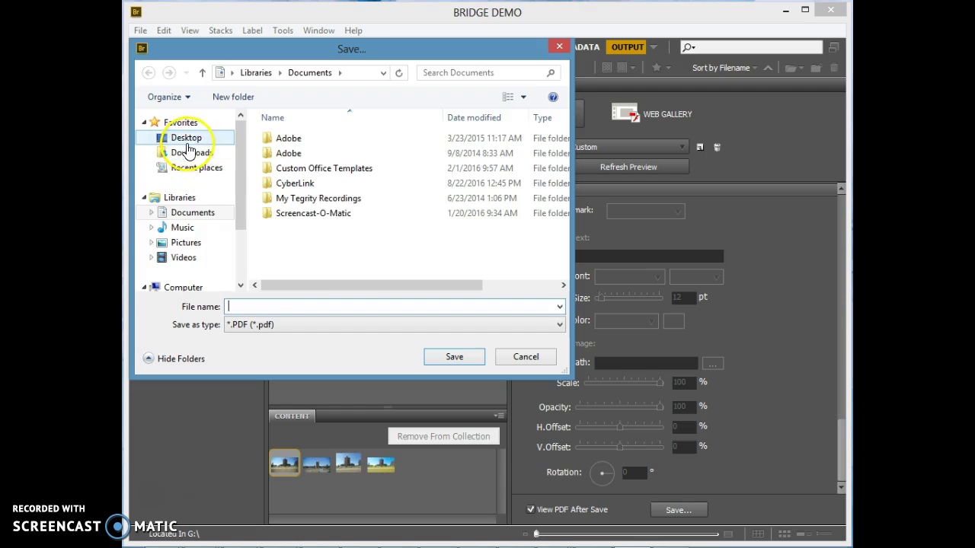
left_click(186, 138)
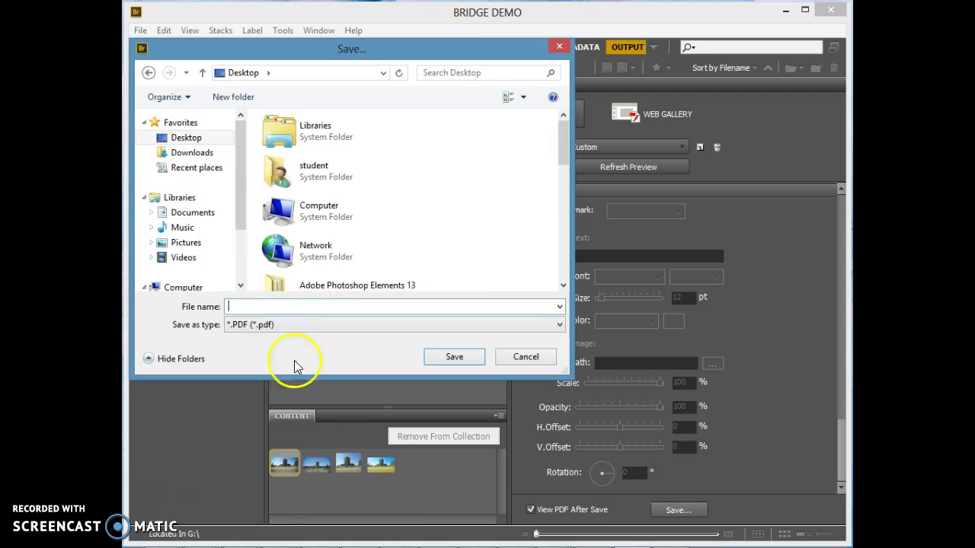
type("demo")
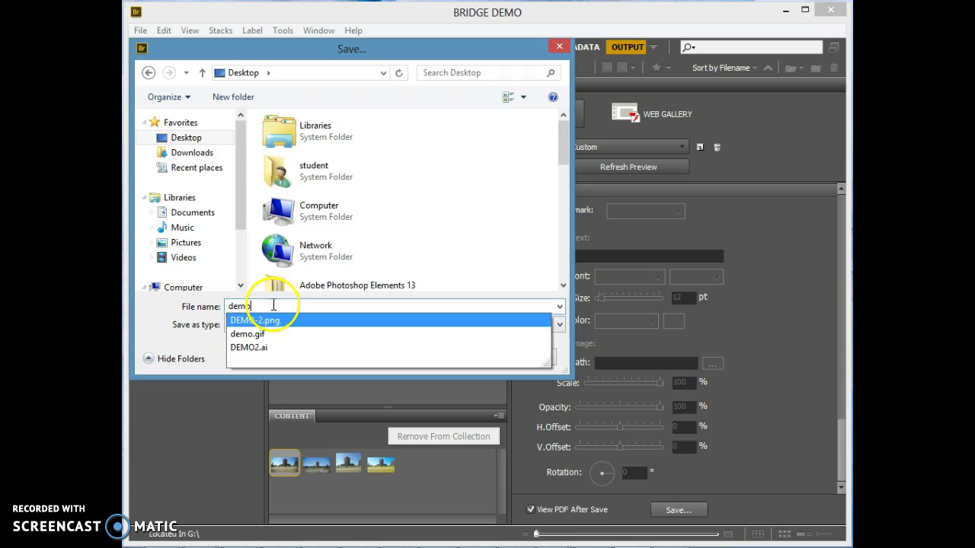
type("33")
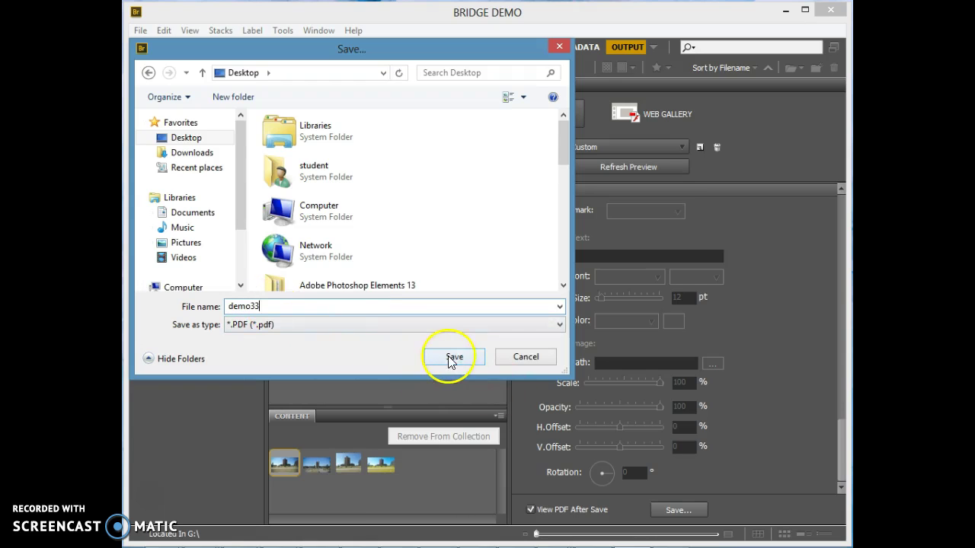
left_click(450, 357)
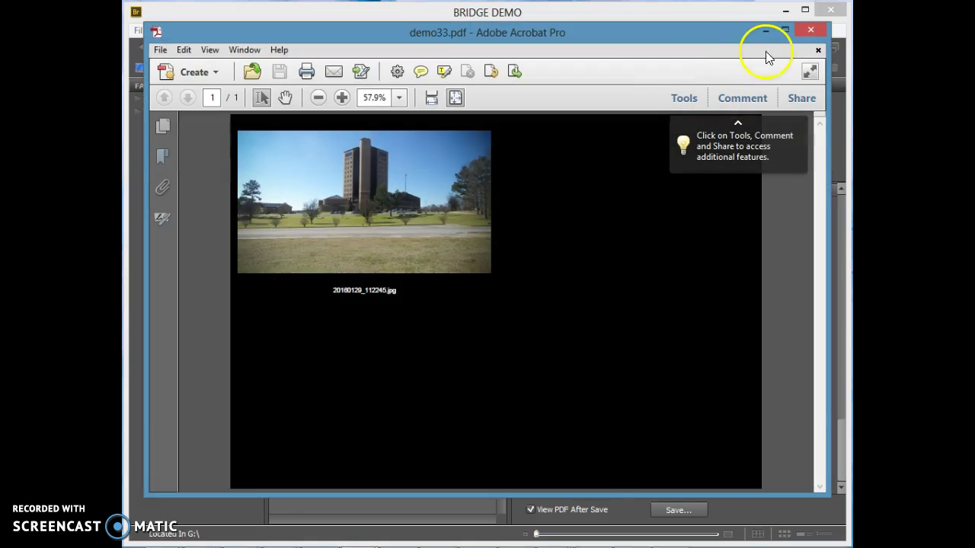
left_click(783, 31)
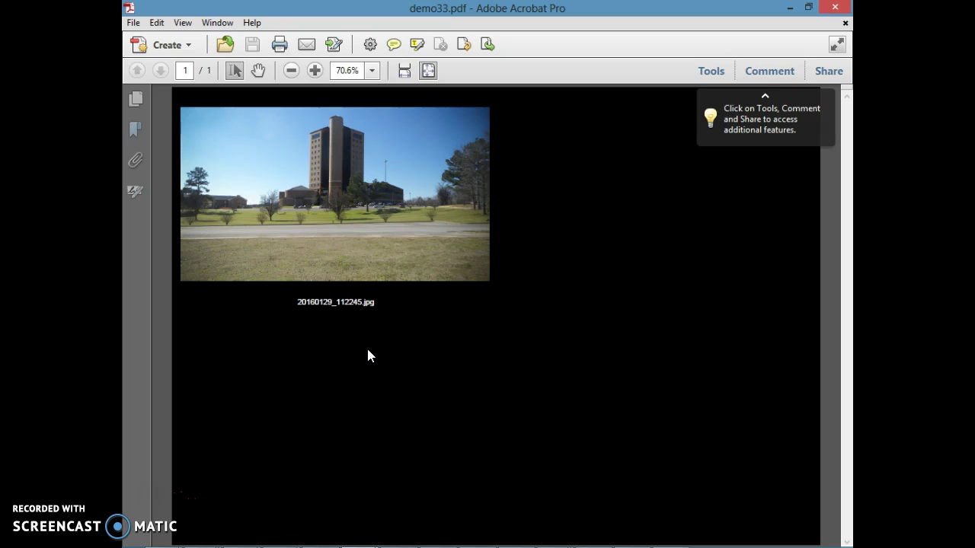
left_click(361, 367)
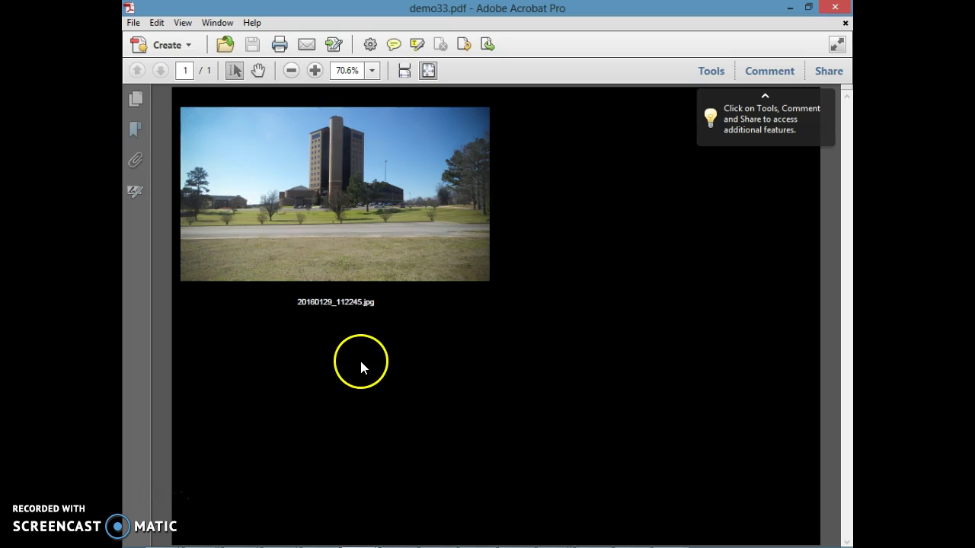